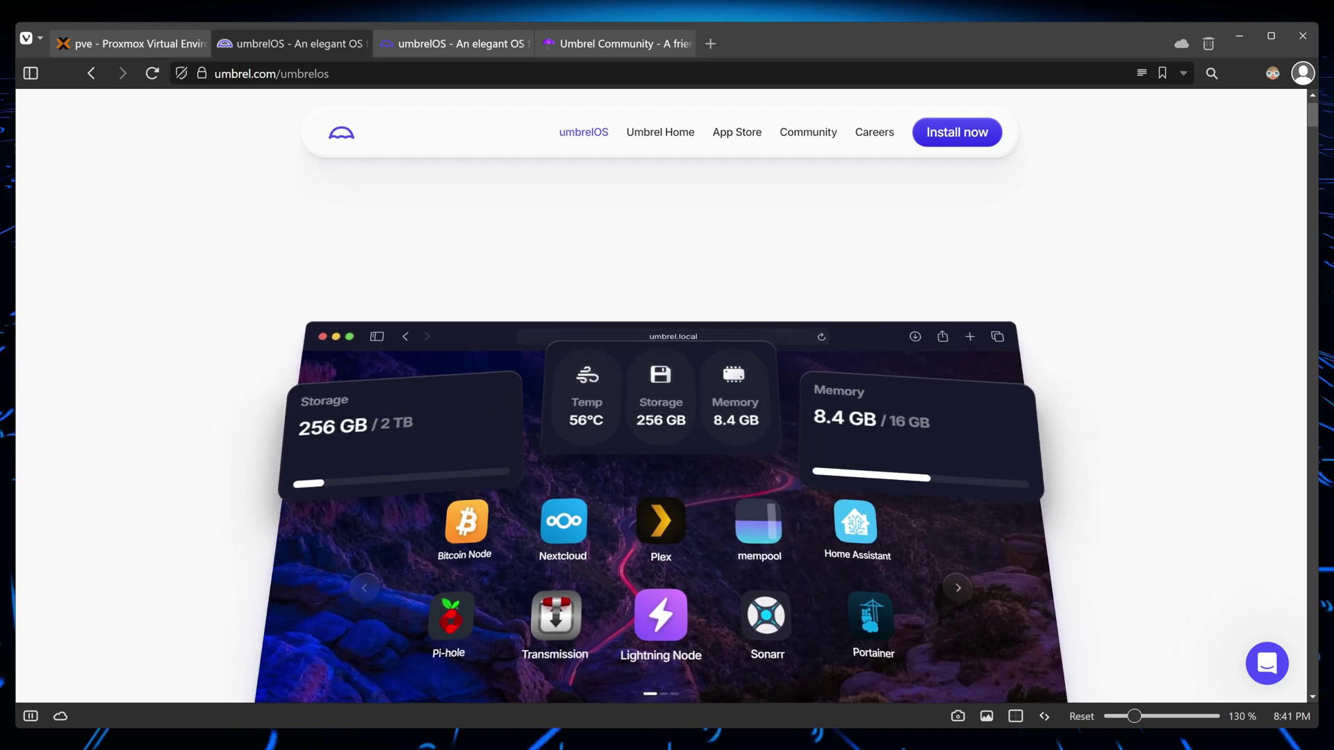
Scroll the umbrelOS page down to the 'Control everything from your web browser' device mockups.
scroll(660, 396, "down", 5)
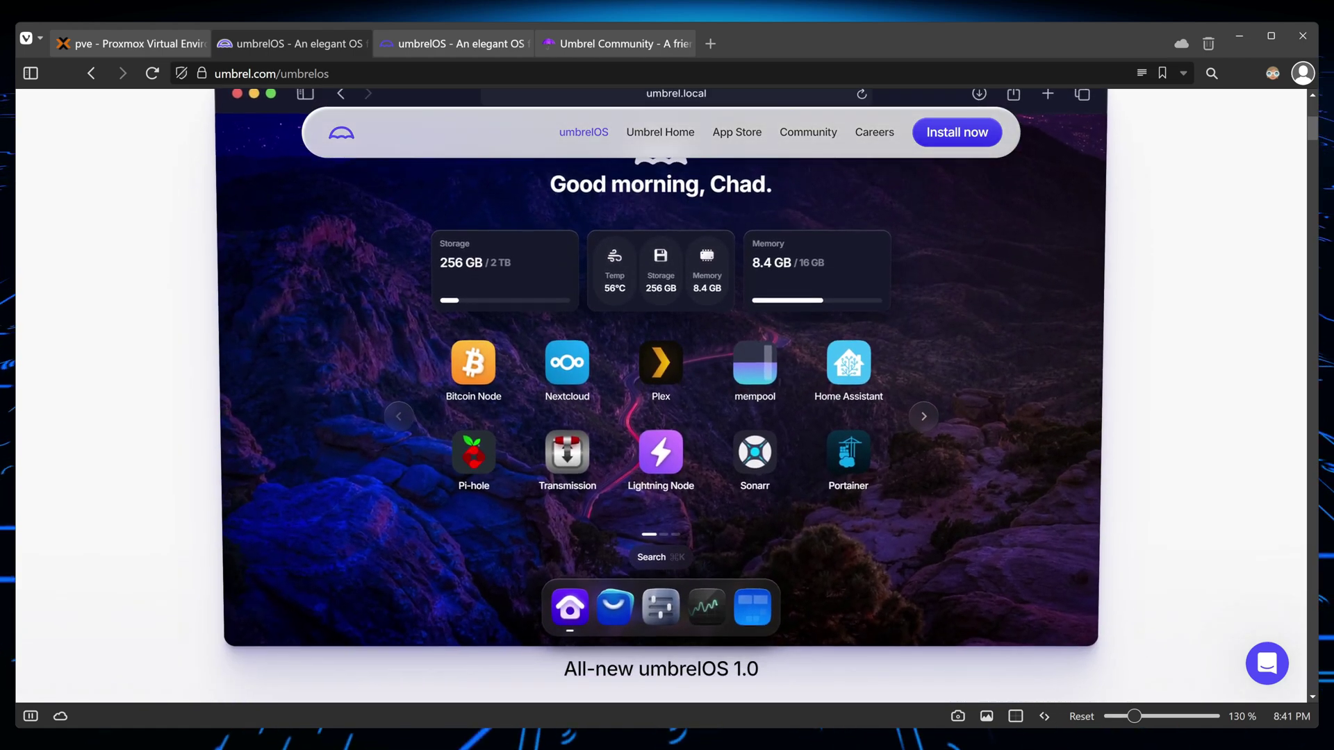
scroll(660, 396, "down", 1)
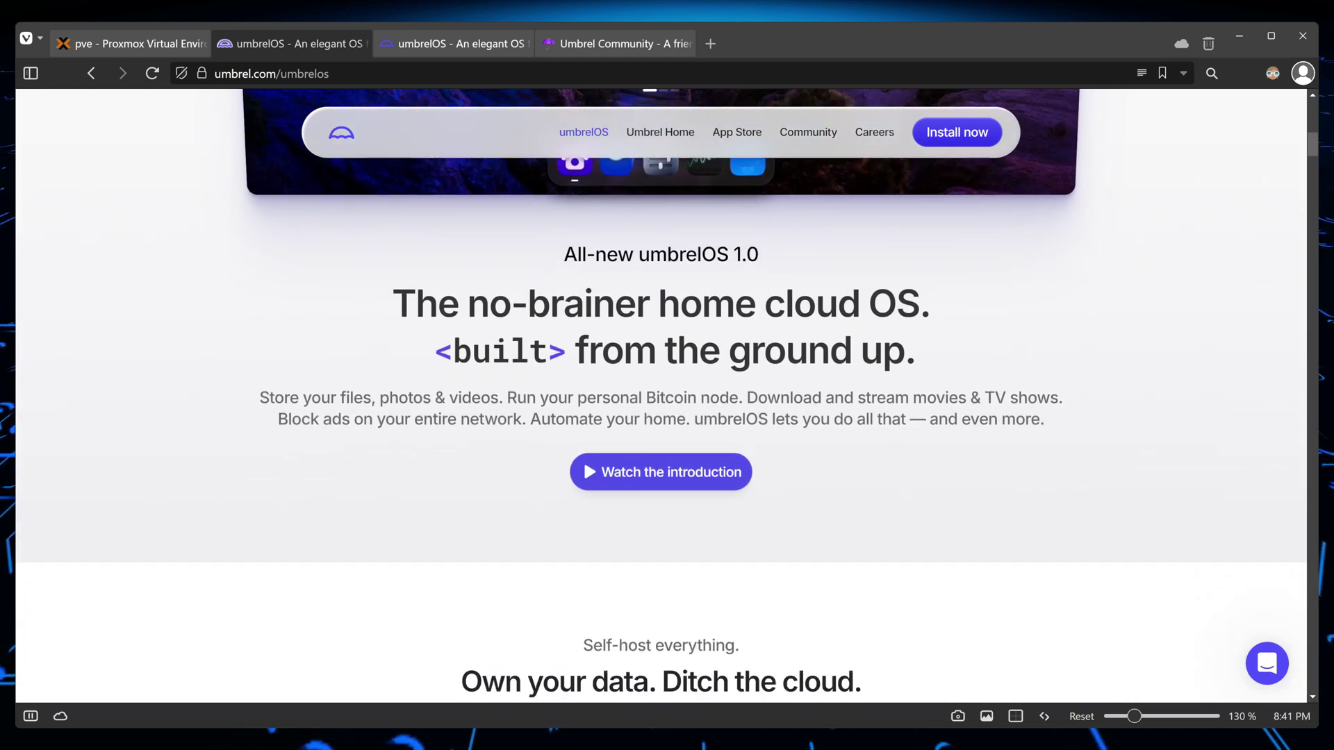
scroll(660, 396, "down", 5)
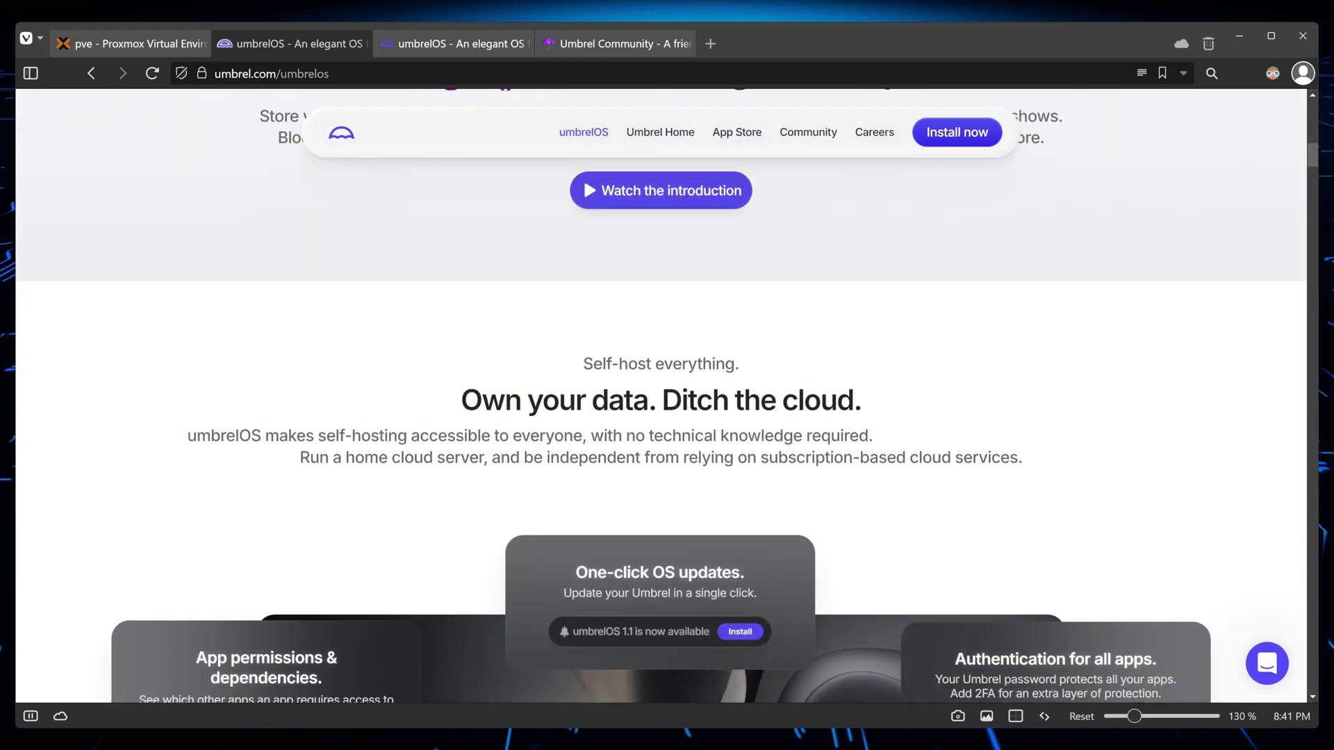
scroll(660, 396, "down", 3)
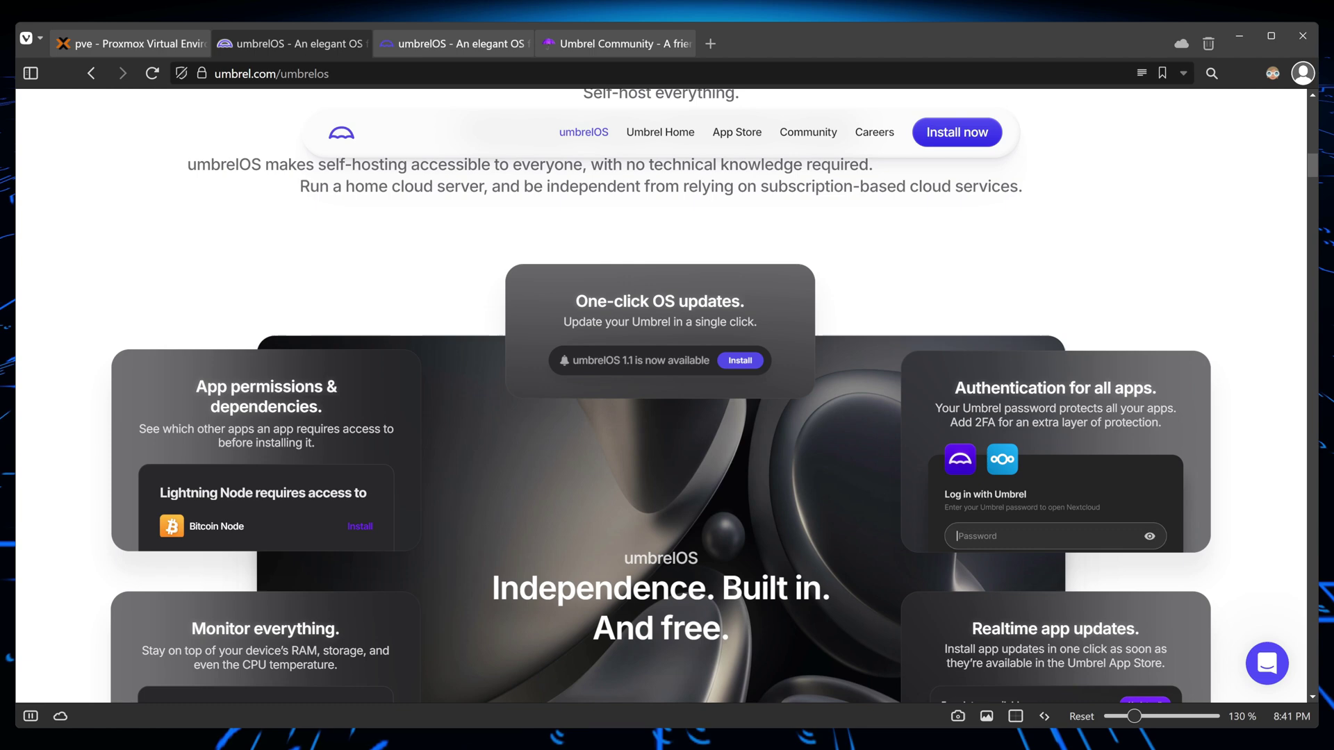
scroll(660, 396, "down", 5)
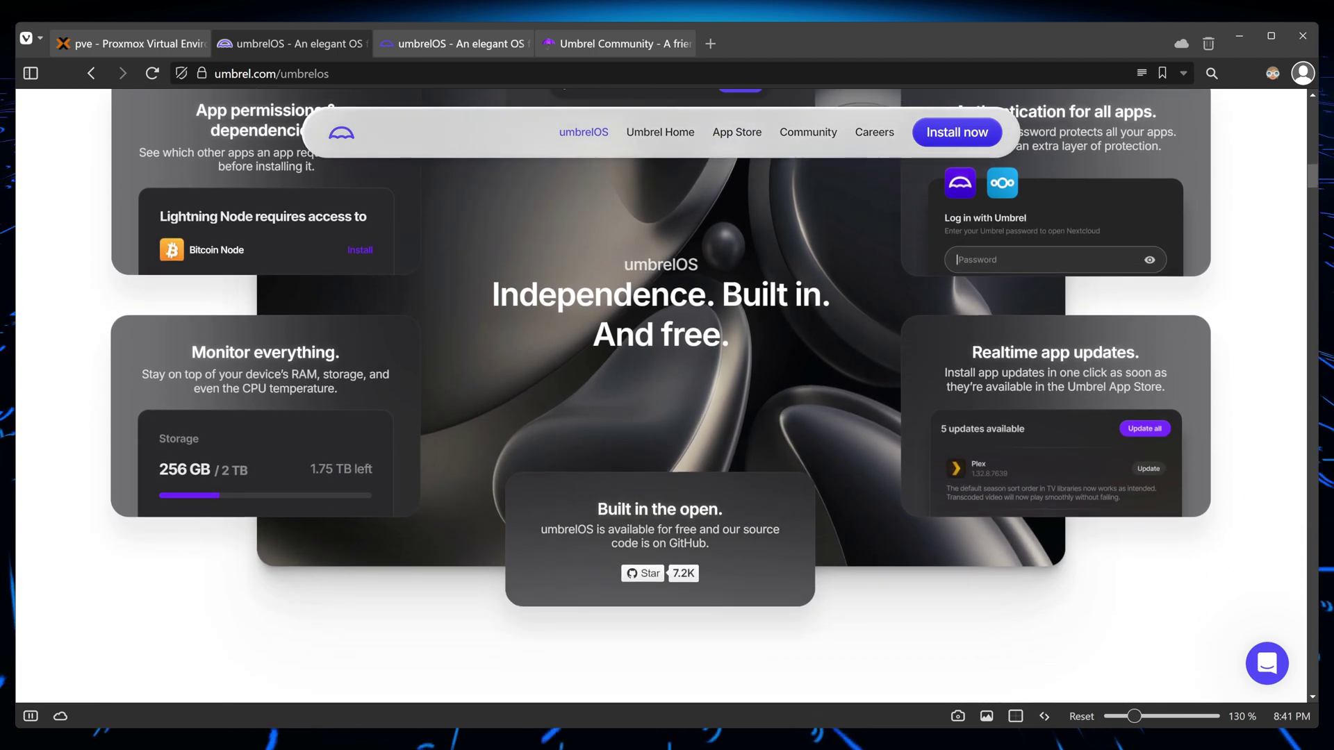
scroll(660, 396, "down", 6)
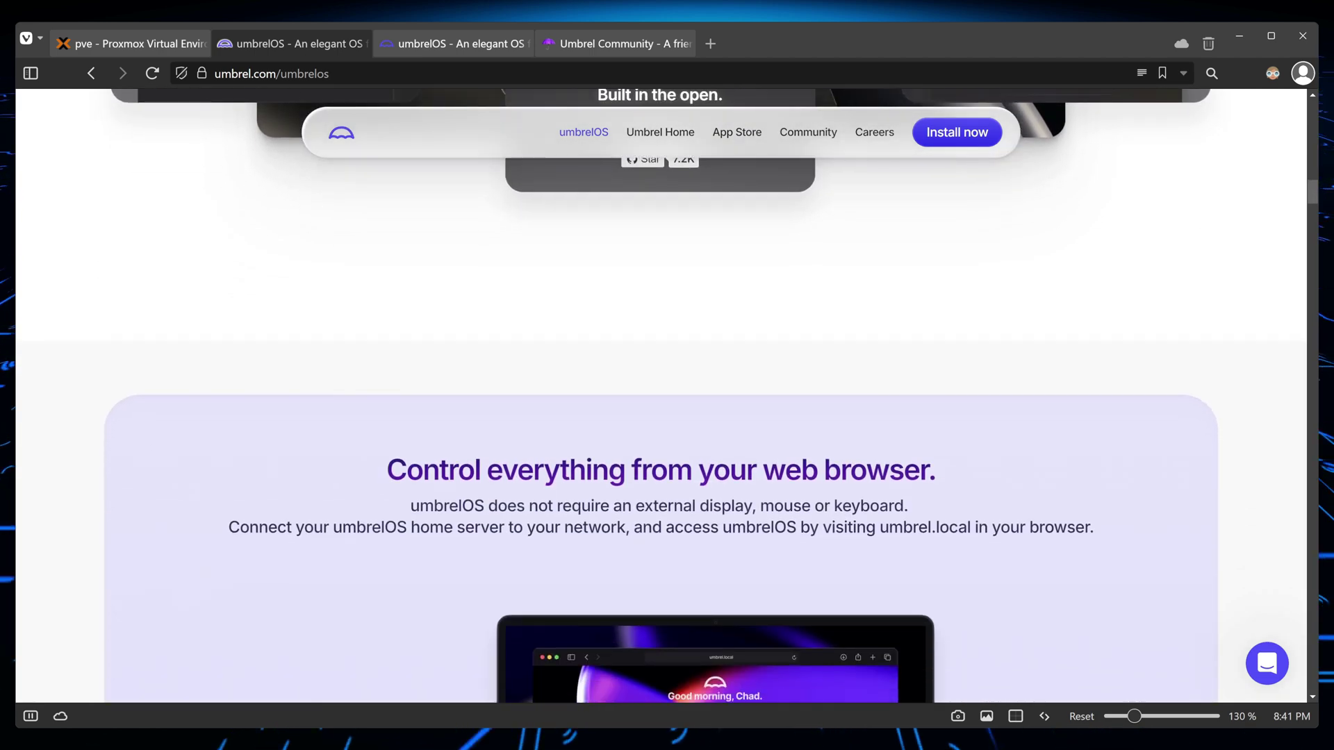
scroll(660, 396, "down", 5)
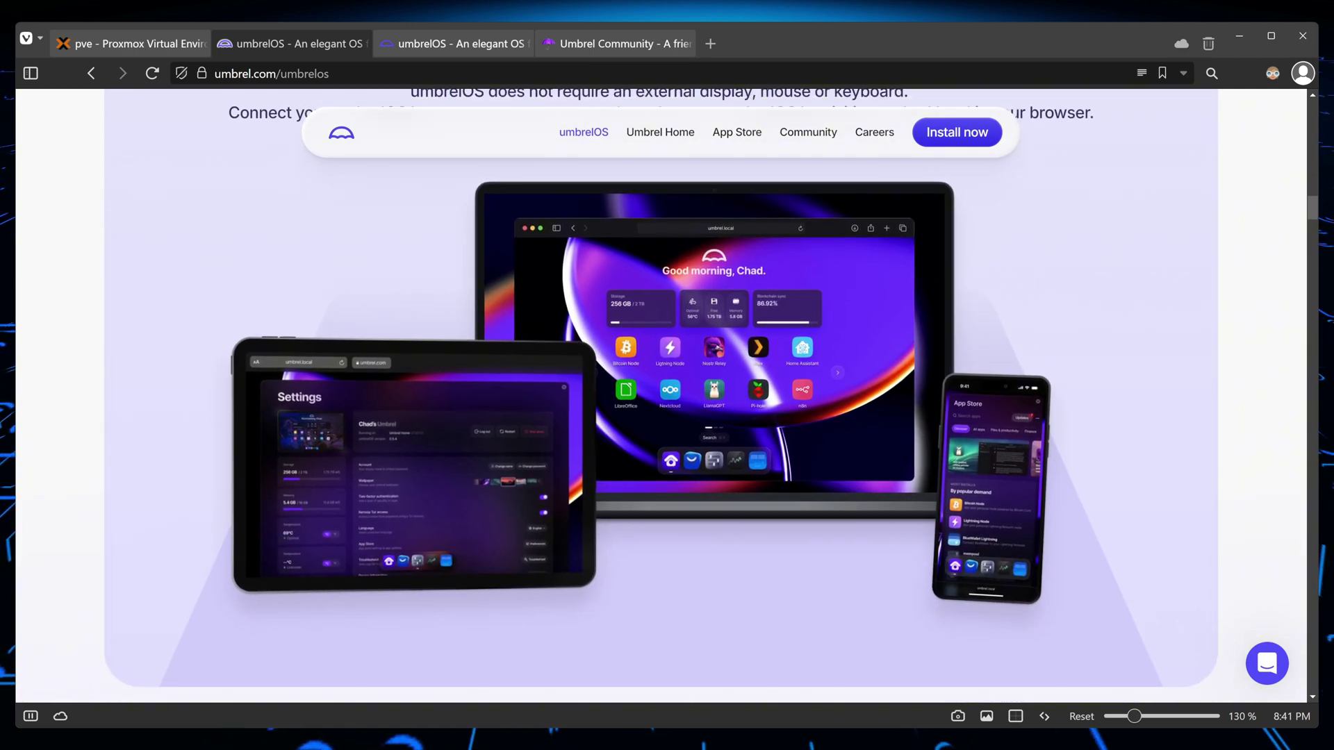
scroll(660, 396, "down", 5)
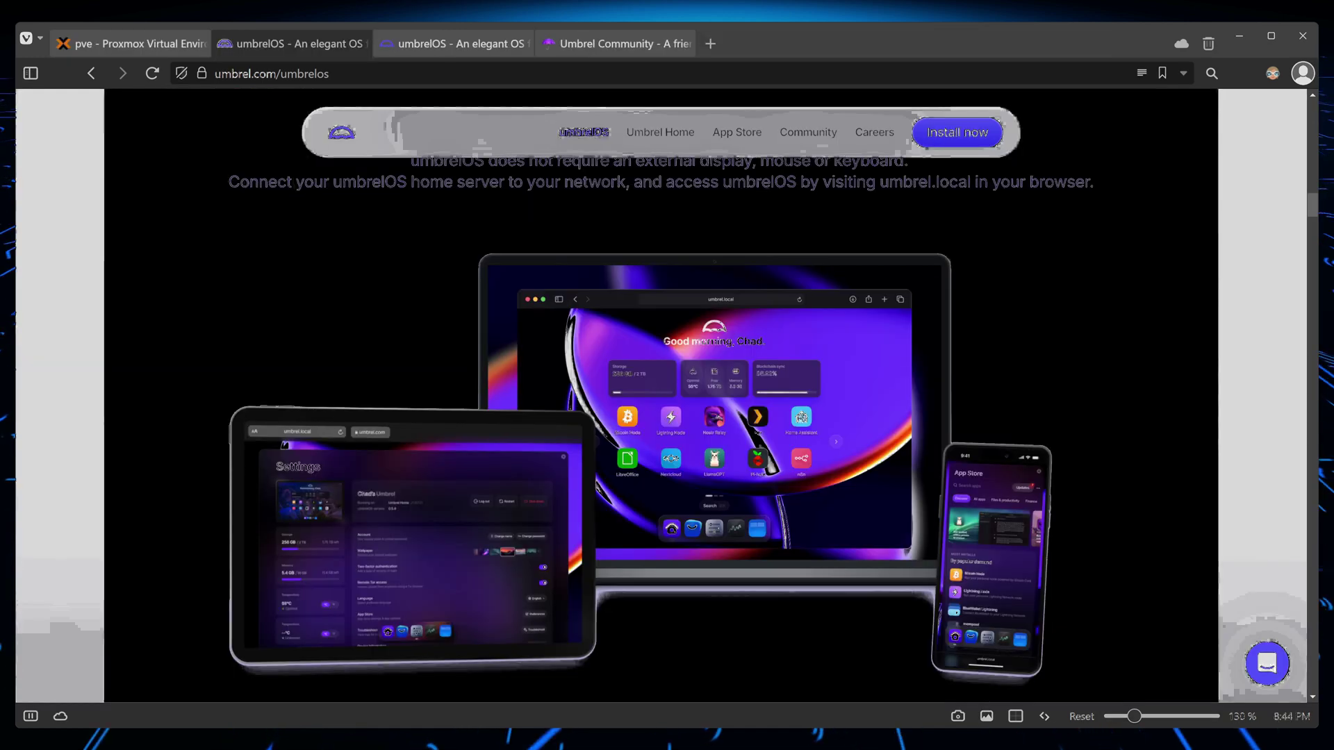
Jump to 'Install umbrelOS anywhere' and highlight the Dual Core CPU and 4GB RAM requirements.
left_click(962, 134)
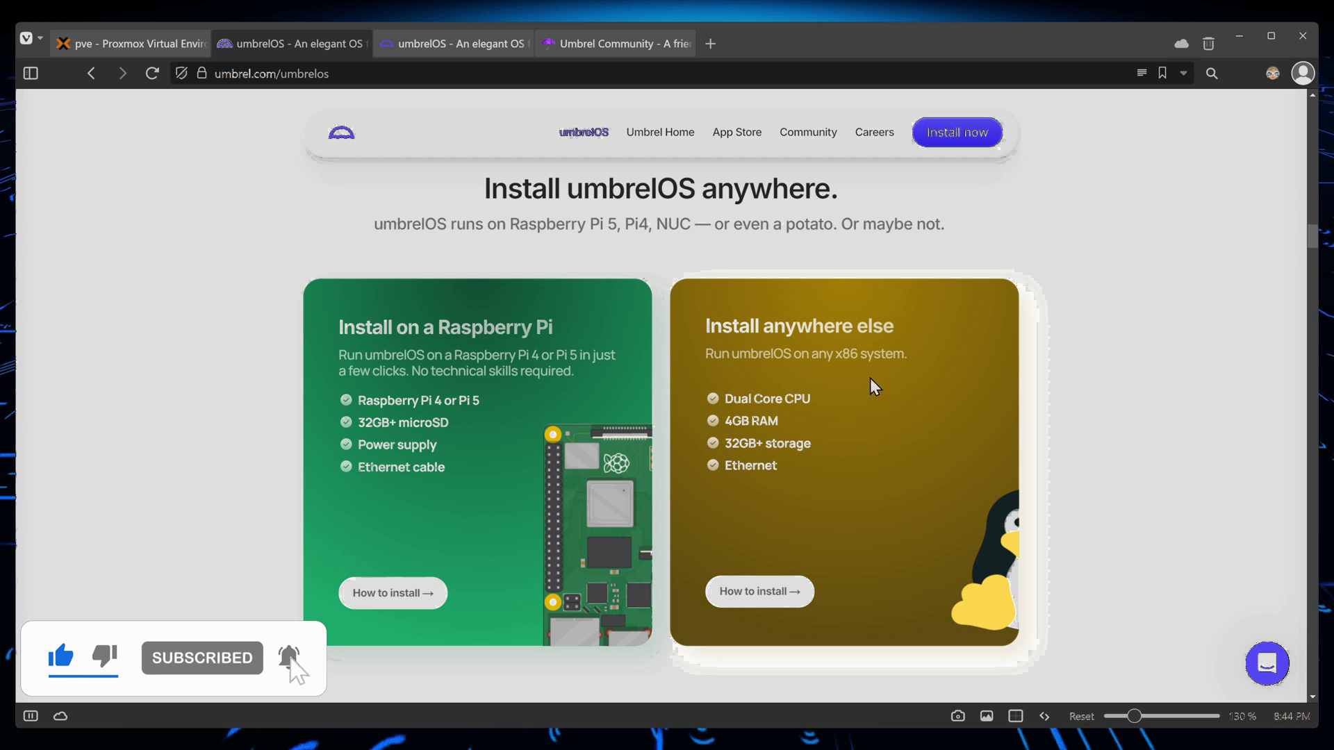
left_click_drag(731, 397, 820, 400)
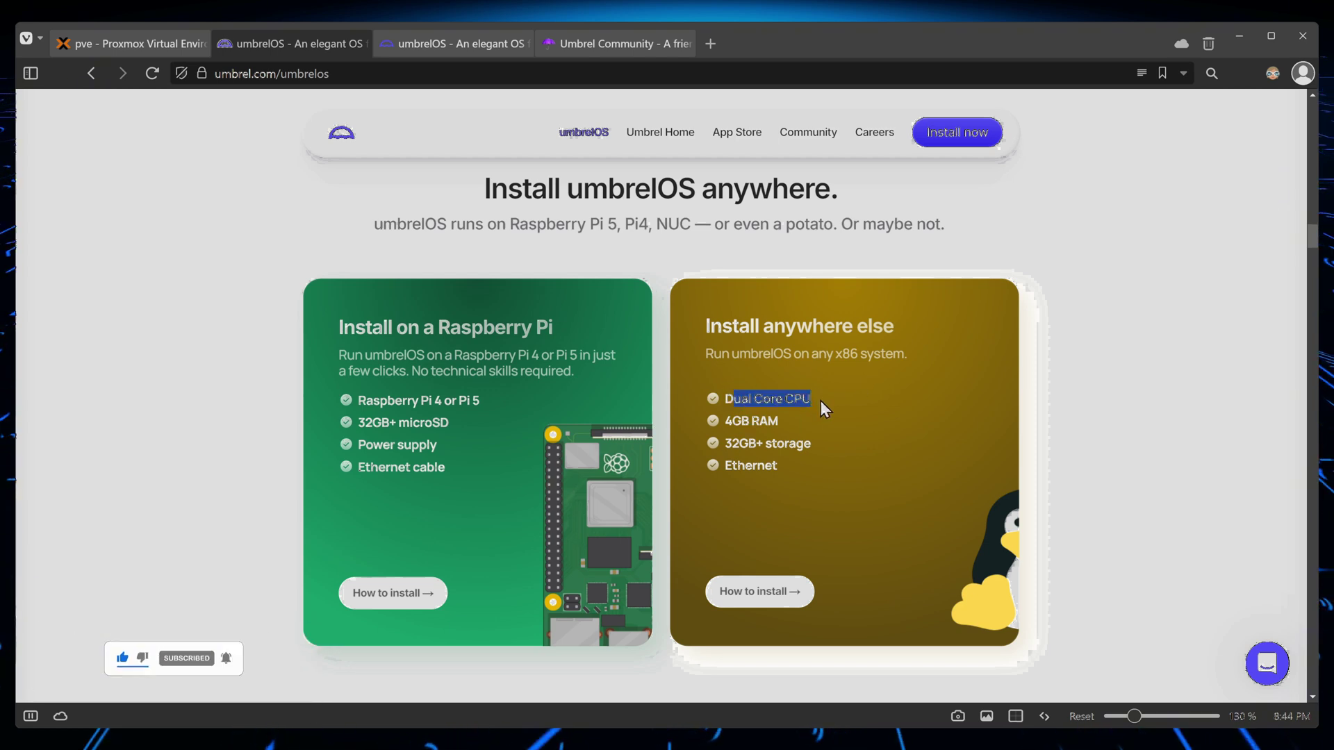
triple_click(732, 419)
scroll(779, 431, "down", 2)
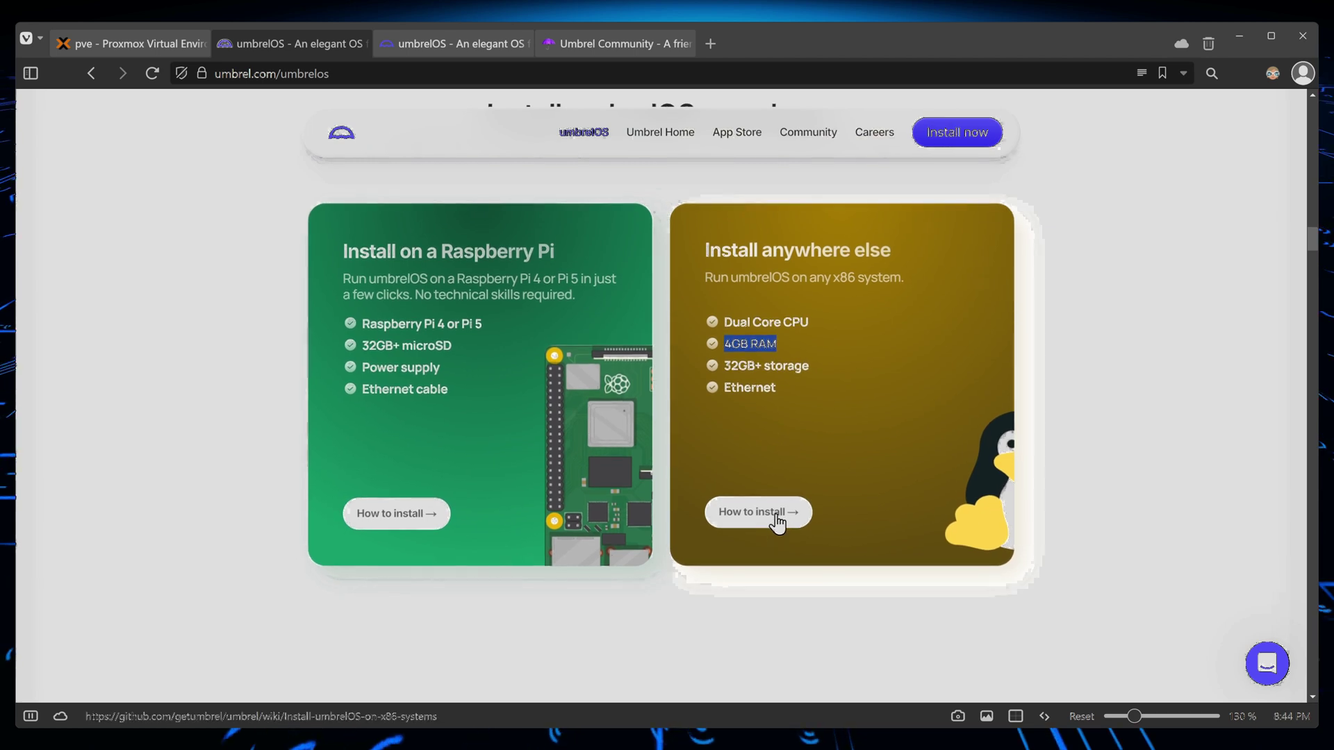
left_click(774, 452)
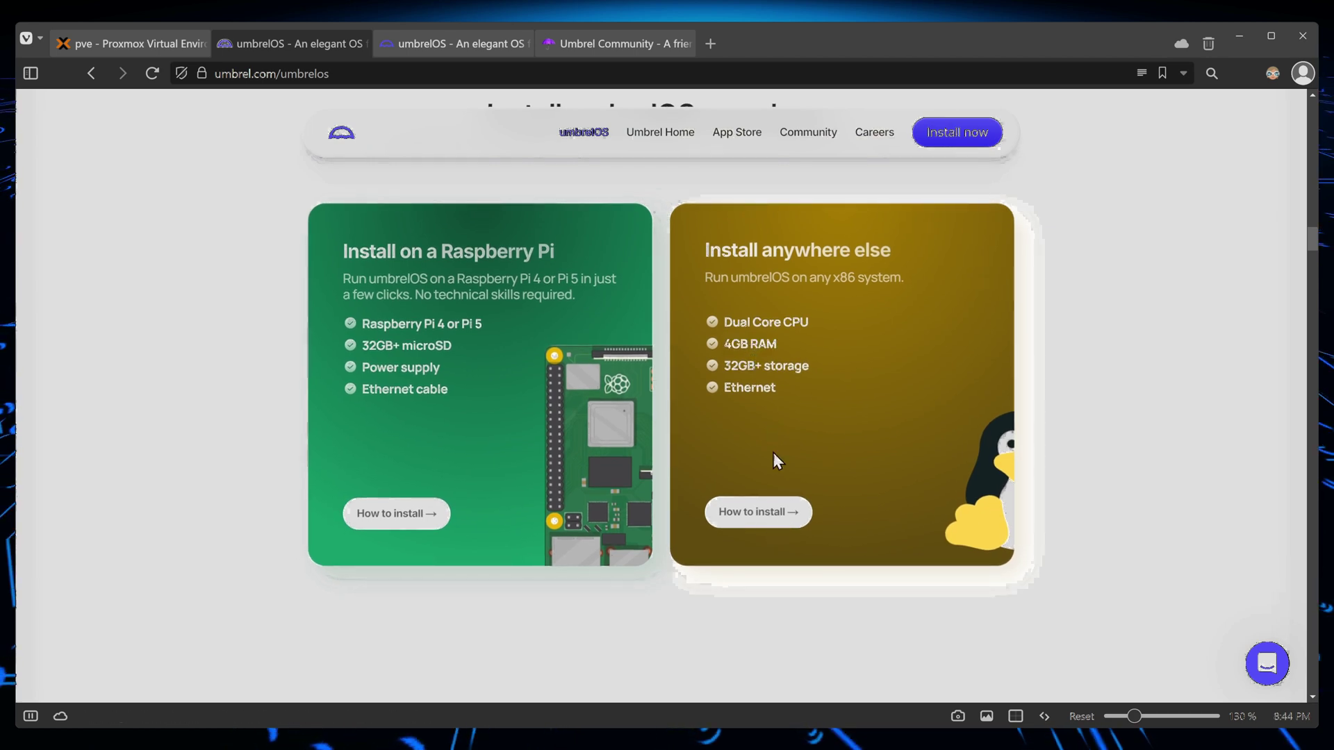
Open the x86 install guide, read through Steps 1–5, and return to the top.
left_click(780, 522)
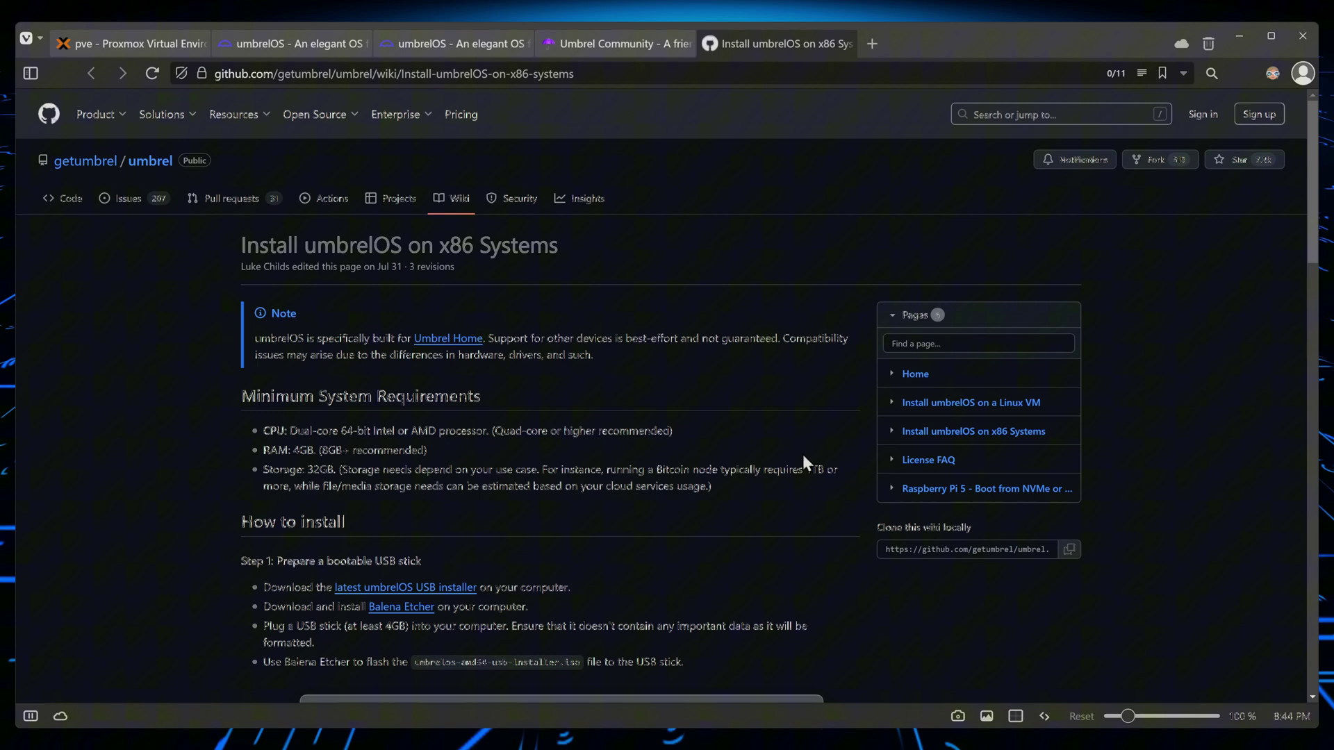
scroll(618, 306, "down", 2)
scroll(622, 313, "down", 5)
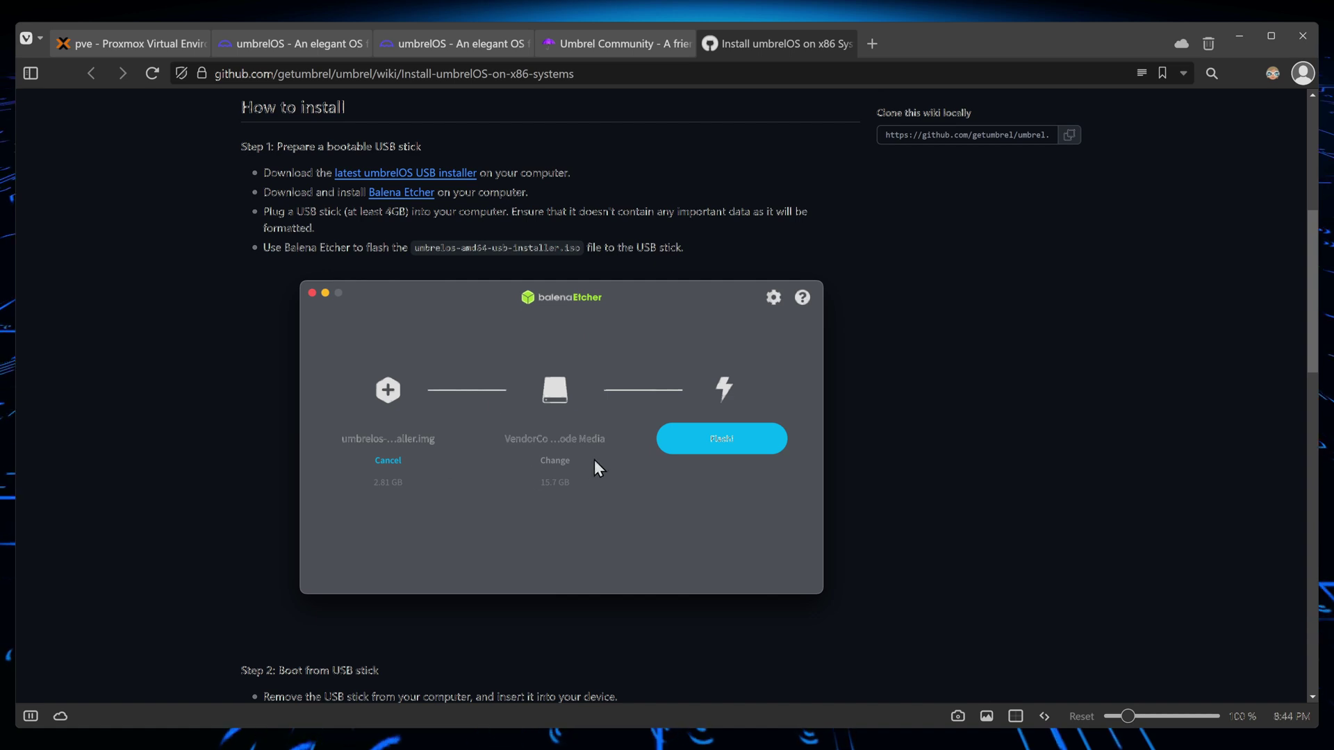
scroll(676, 435, "down", 6)
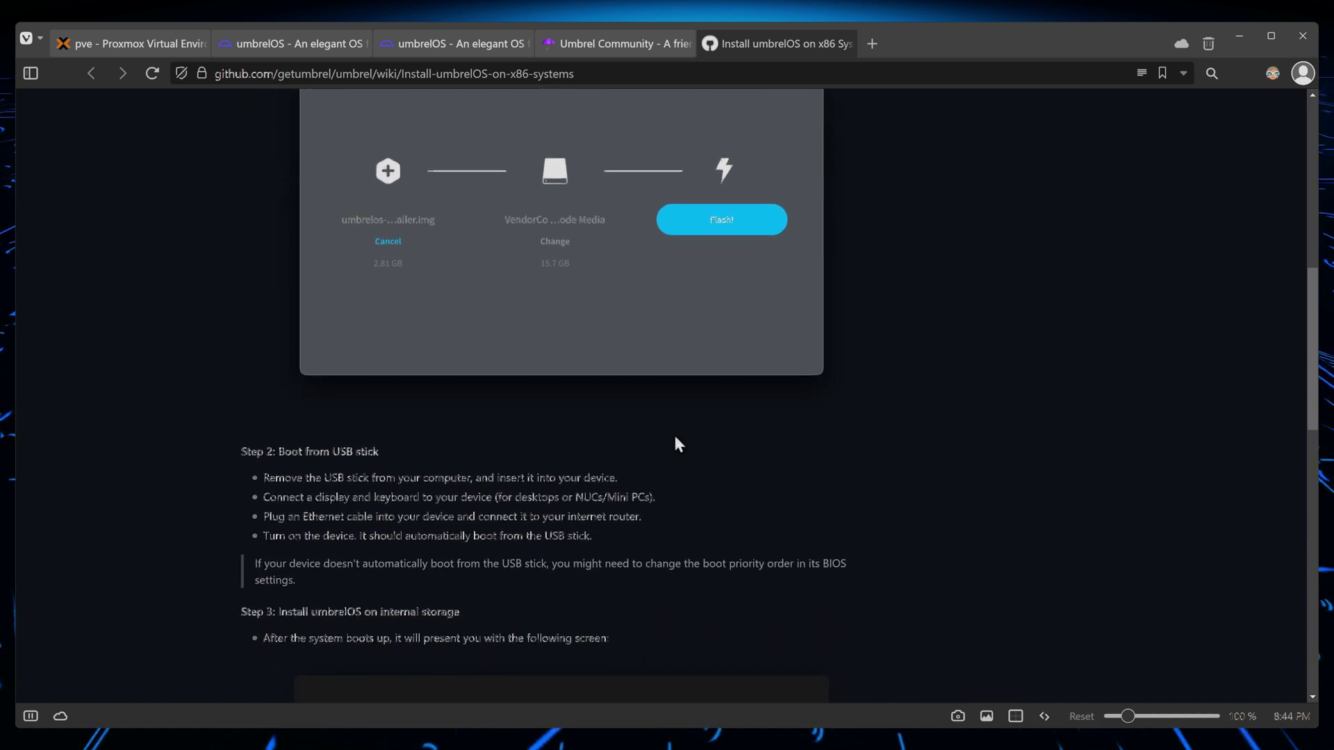
scroll(679, 445, "down", 5)
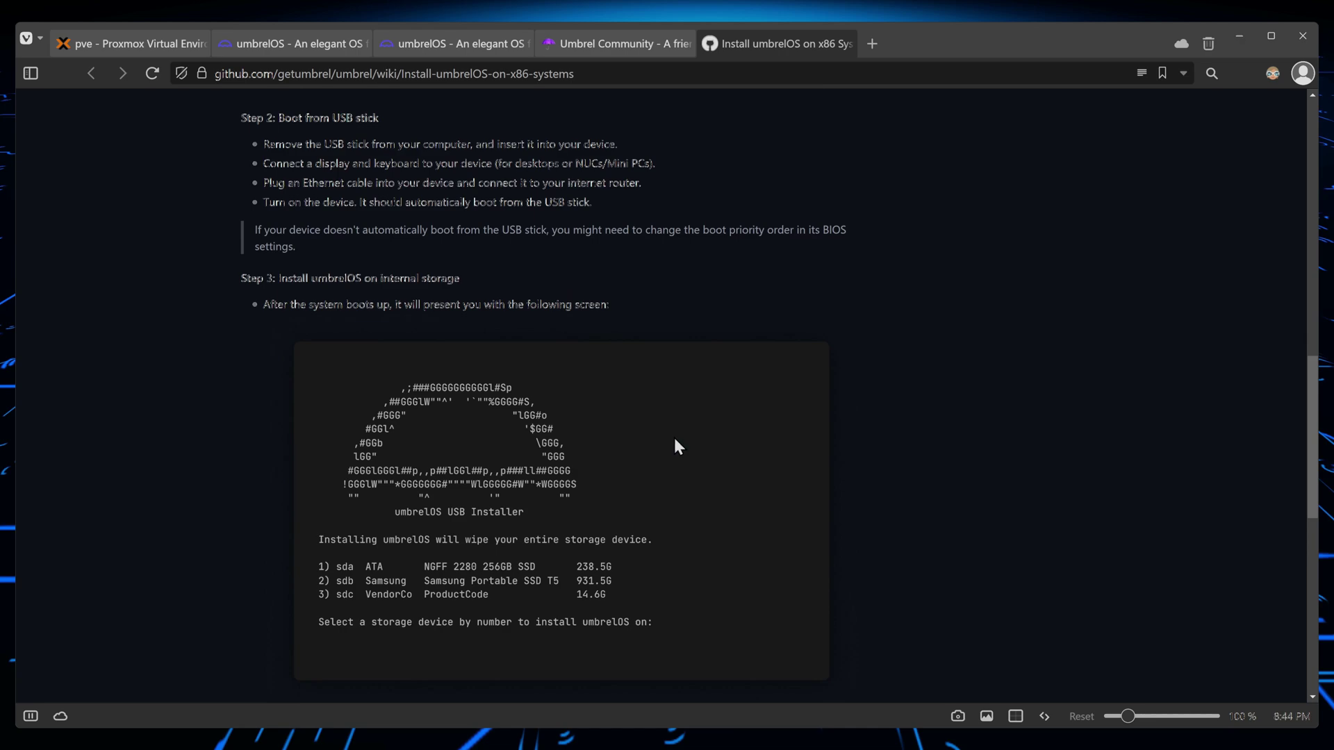
scroll(679, 445, "down", 6)
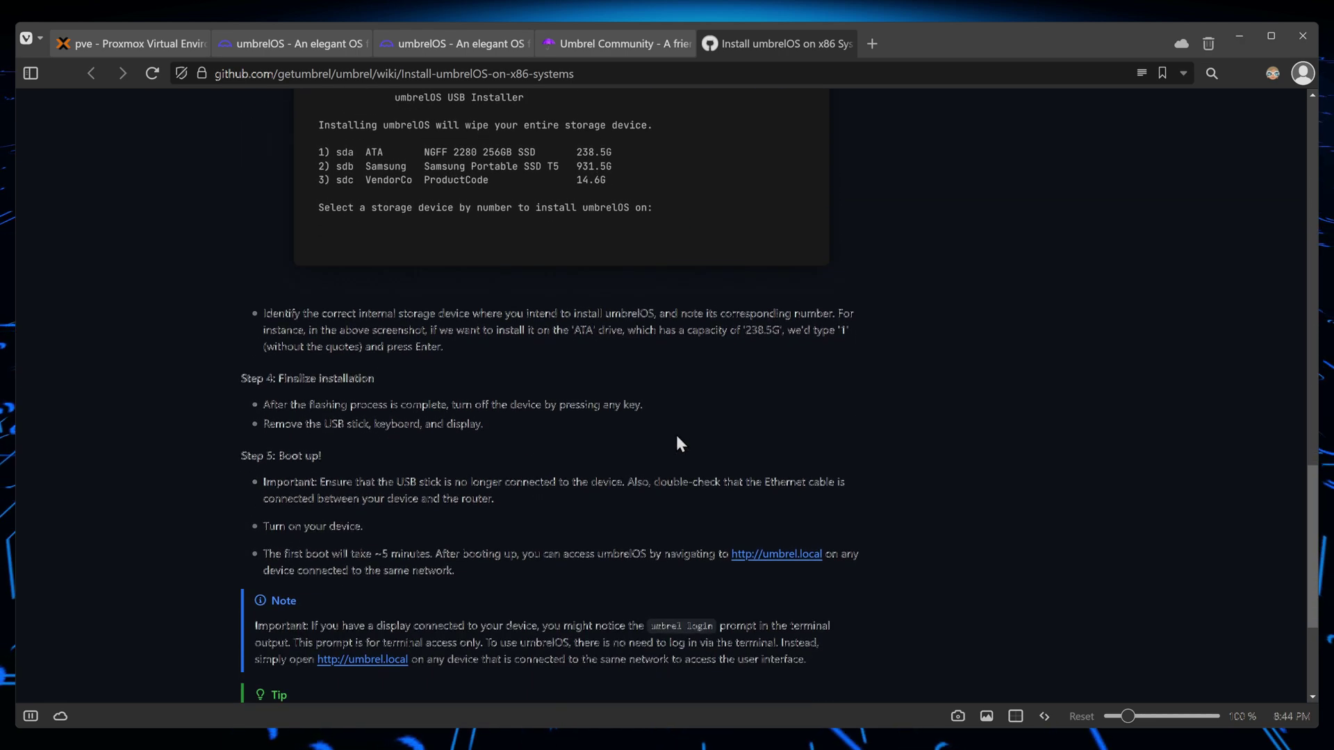
scroll(677, 434, "up", 9)
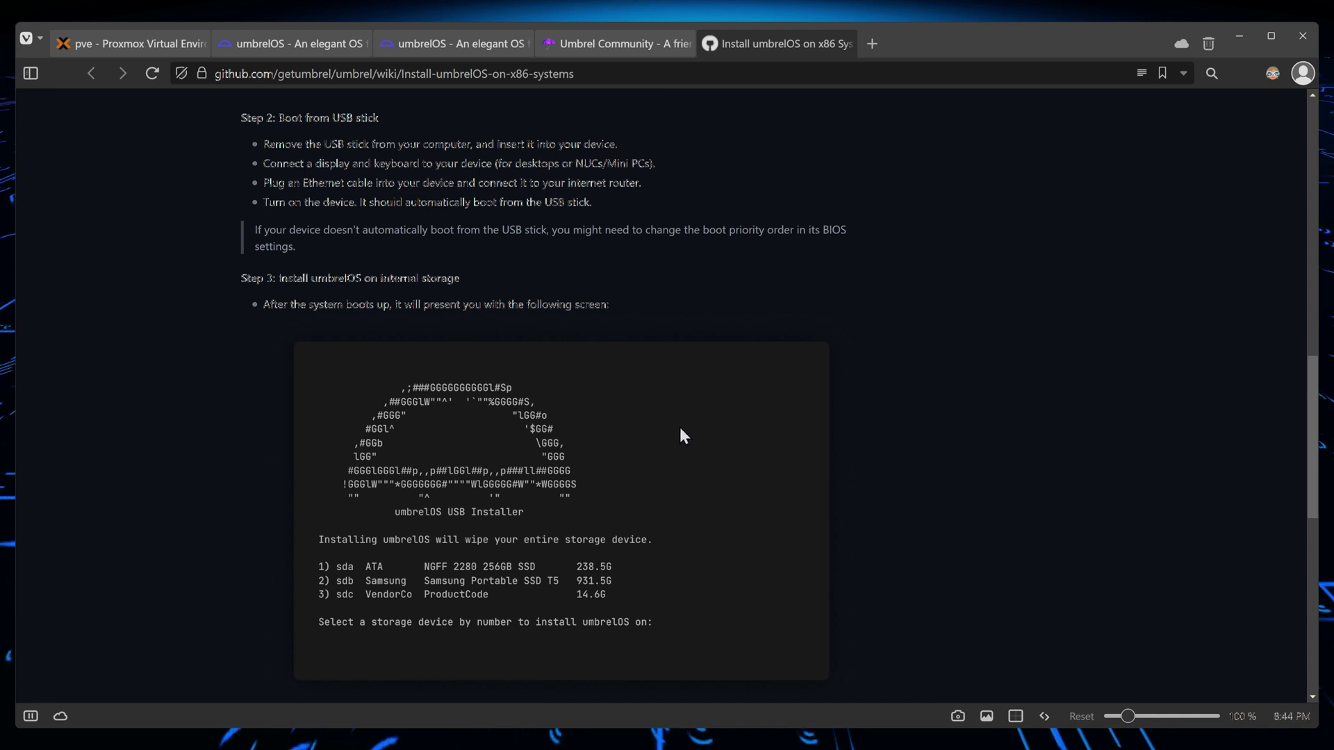
scroll(679, 431, "up", 6)
scroll(680, 428, "up", 8)
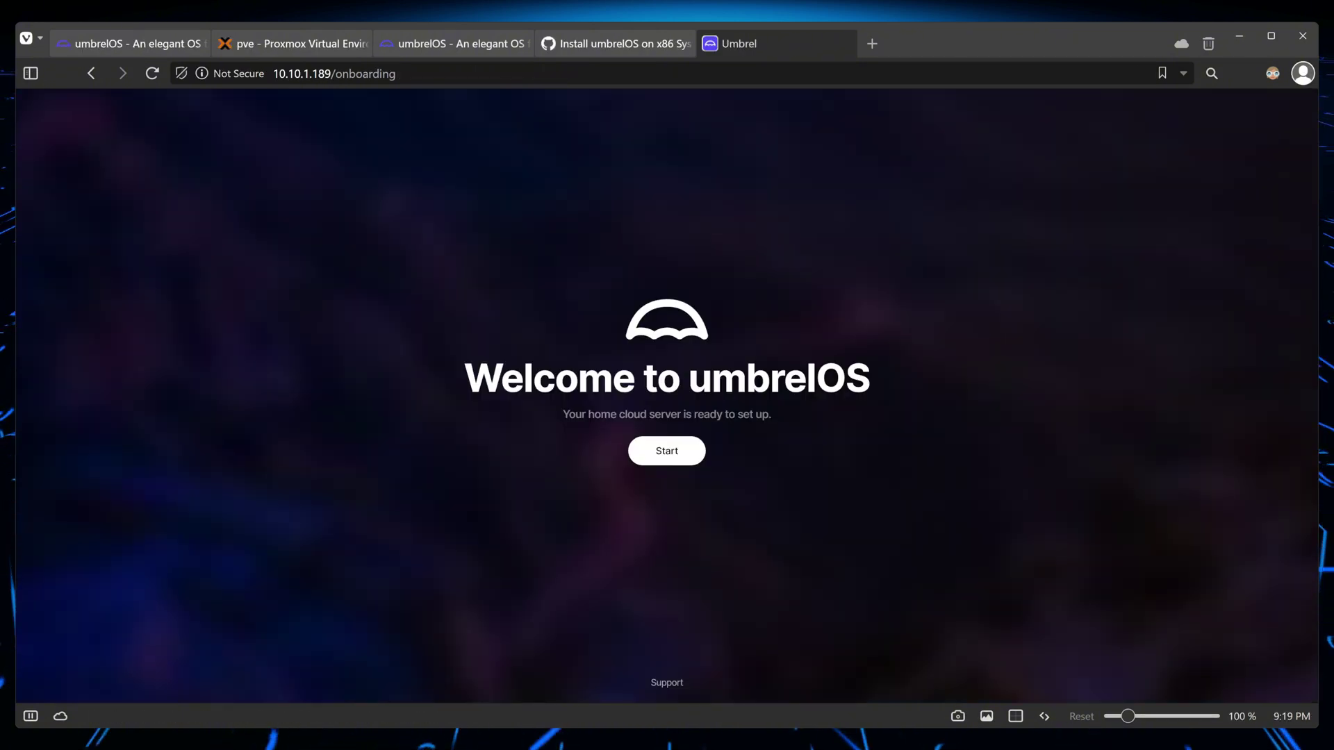
View the server's full onboarding address, then begin the umbrelOS setup.
left_click(545, 70)
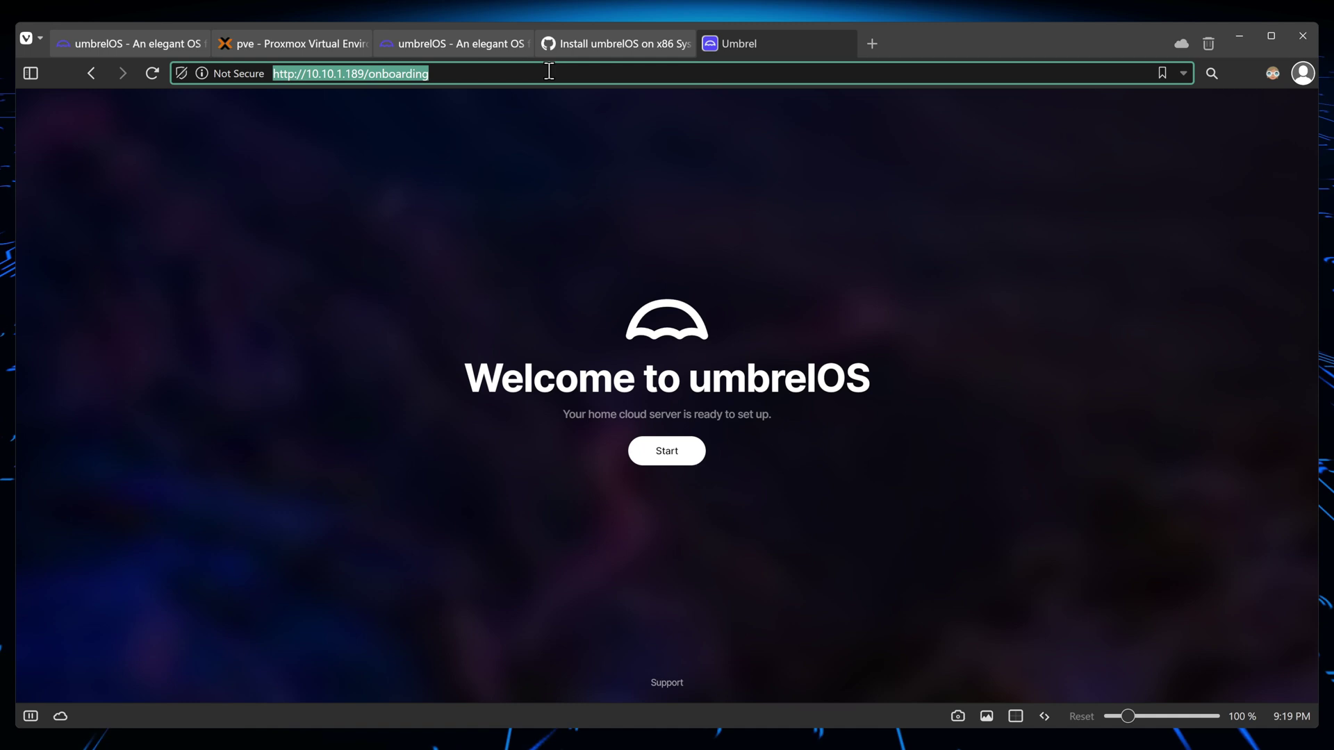
left_click(931, 208)
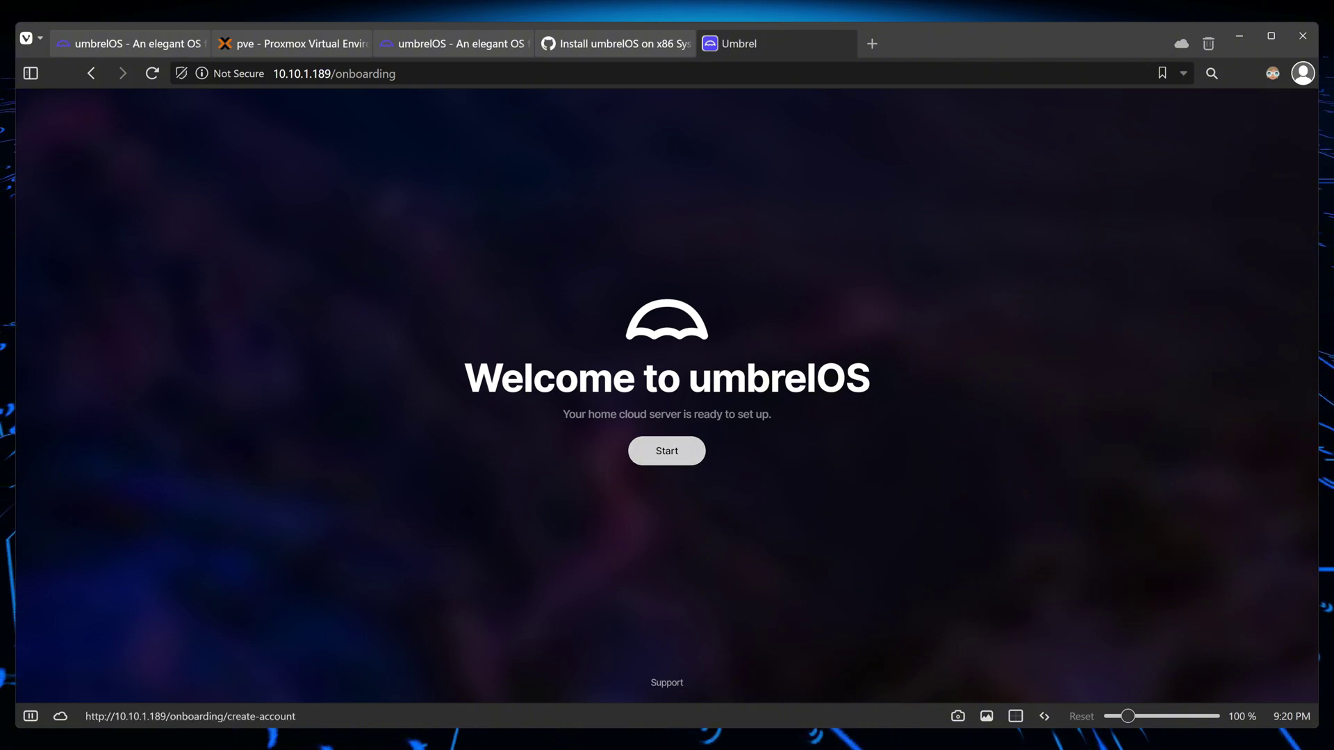
left_click(680, 450)
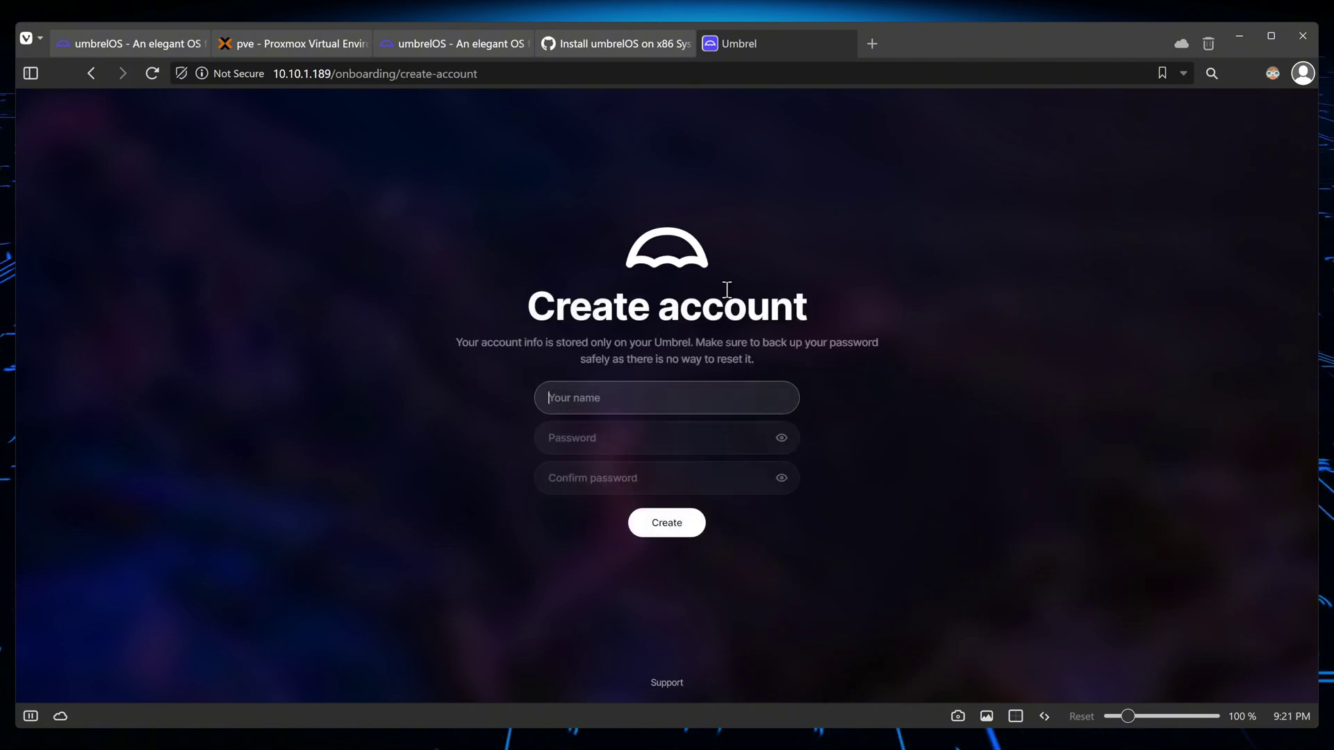
Enter an account name with 'Tech' appended, set and confirm the password, and create the account.
type("Laforge")
key("Tab")
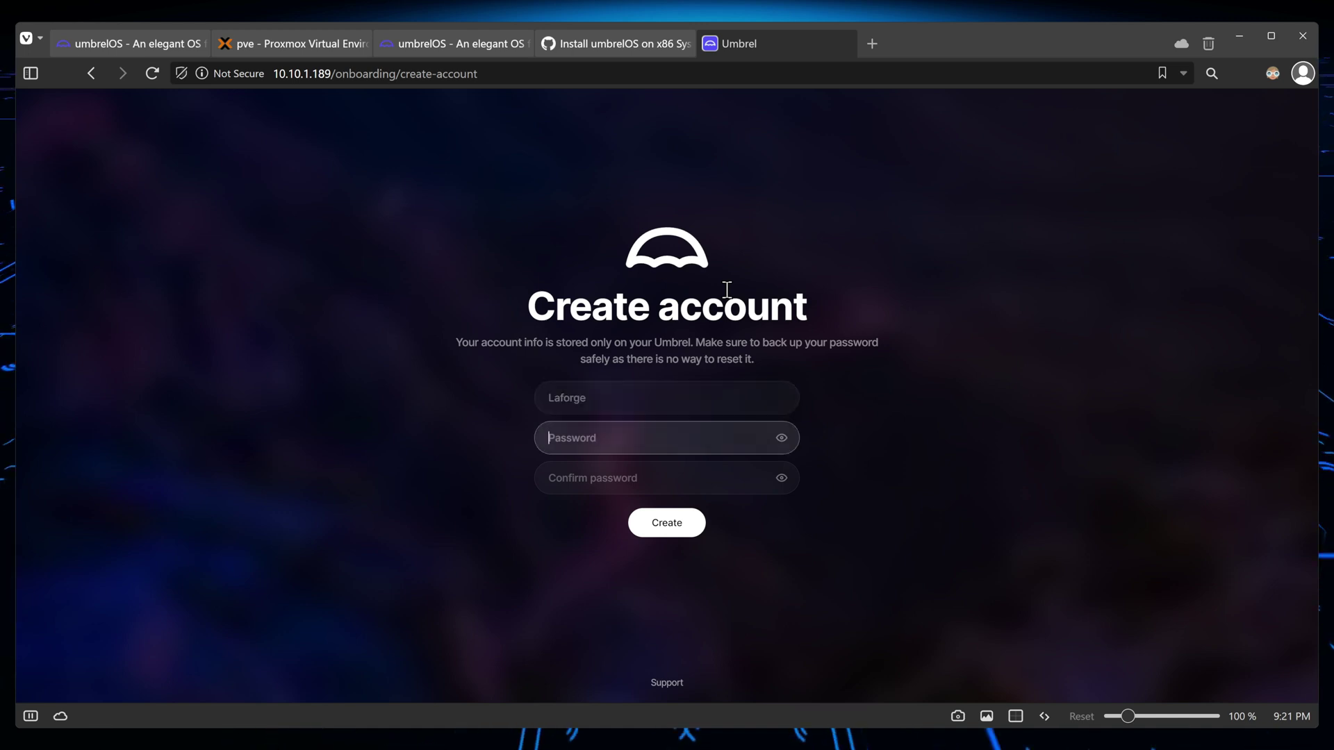
type("********")
key("Tab")
type("*********")
left_click(640, 399)
type("Tech")
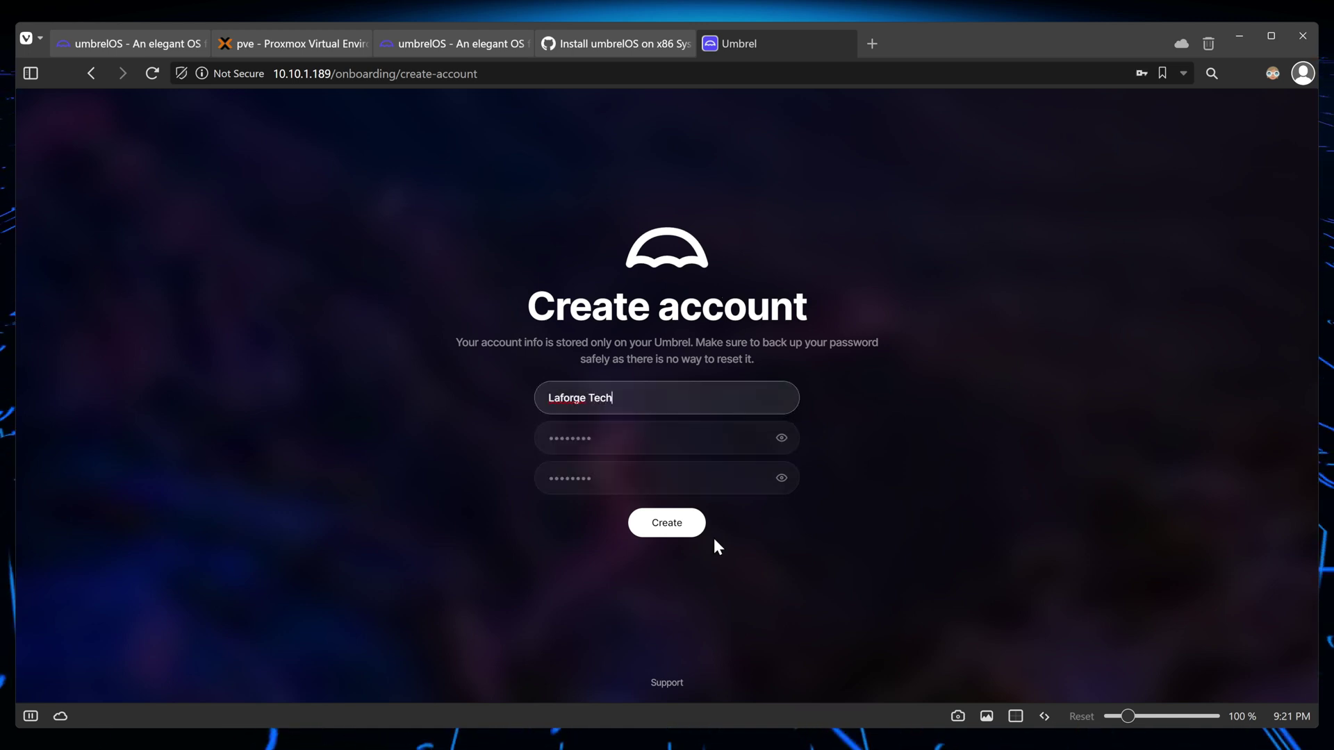
left_click(702, 532)
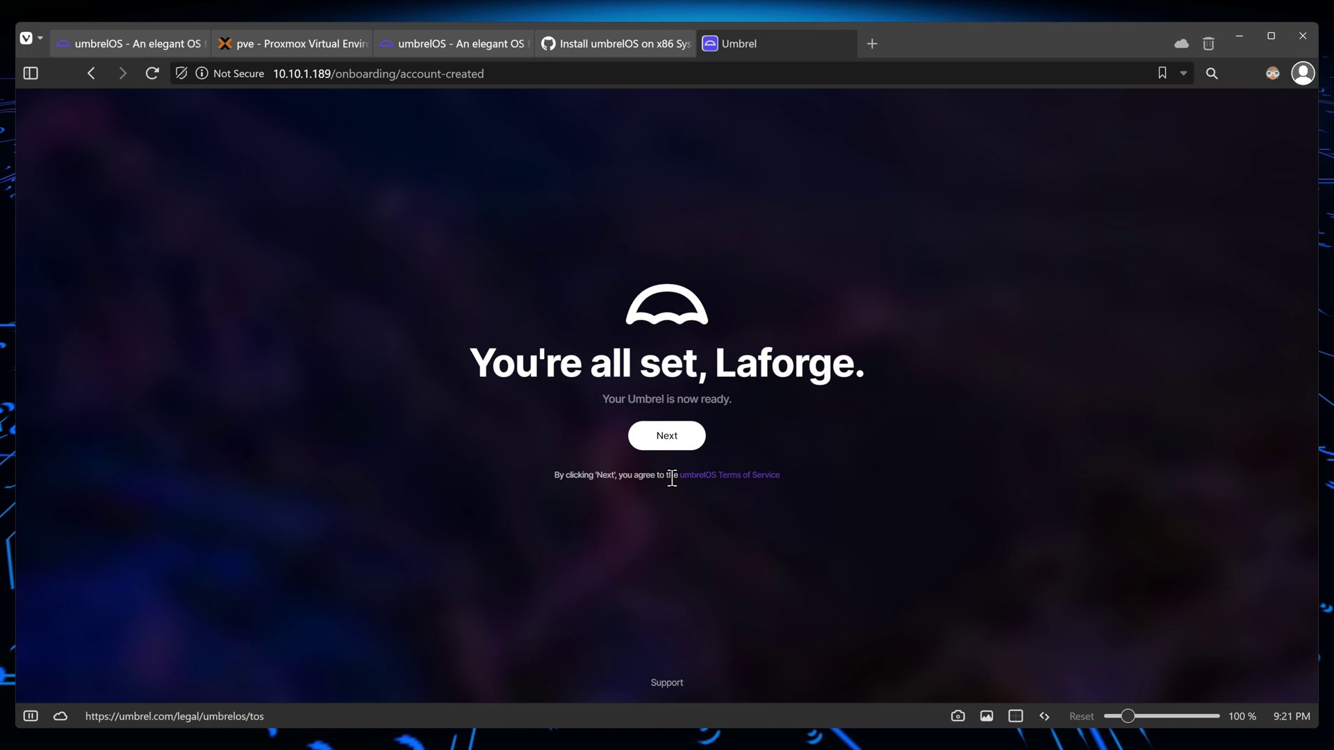
Finish onboarding, open Settings, and highlight the Standard PC device and umbrelOS version.
left_click(668, 438)
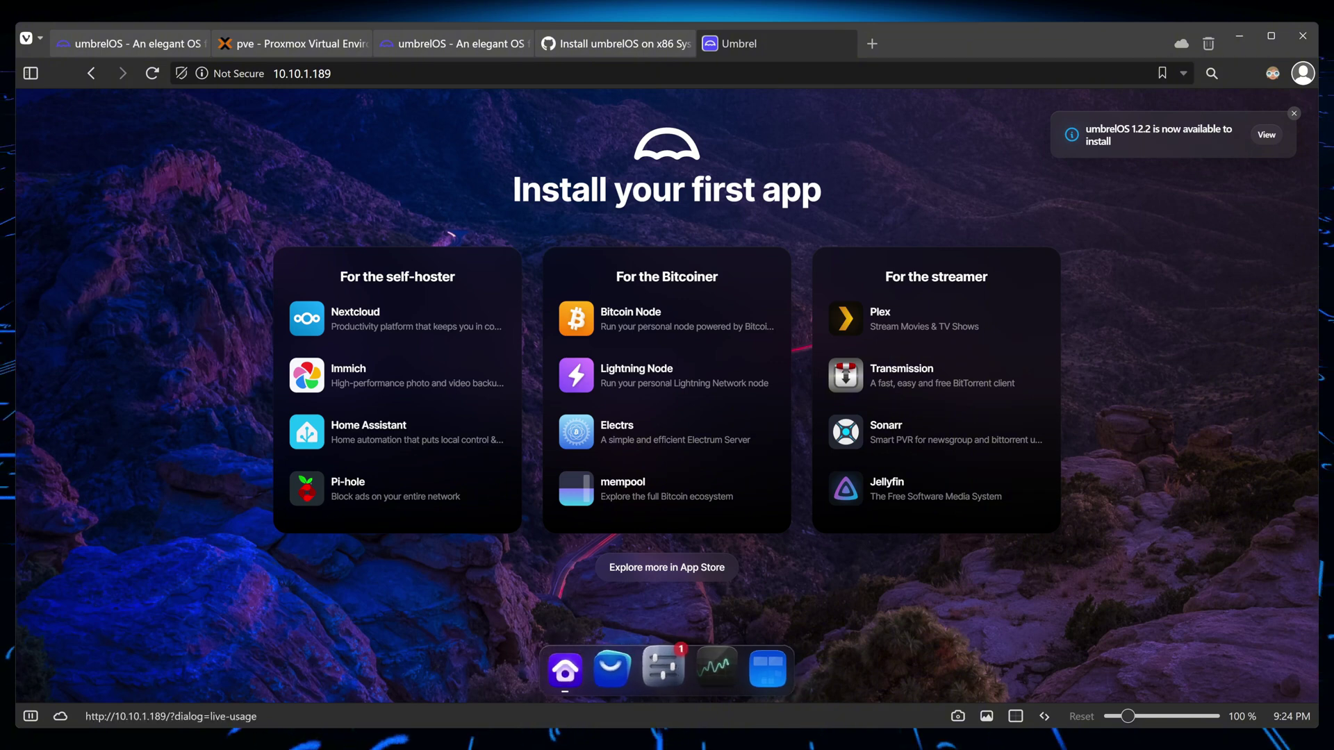
left_click(664, 669)
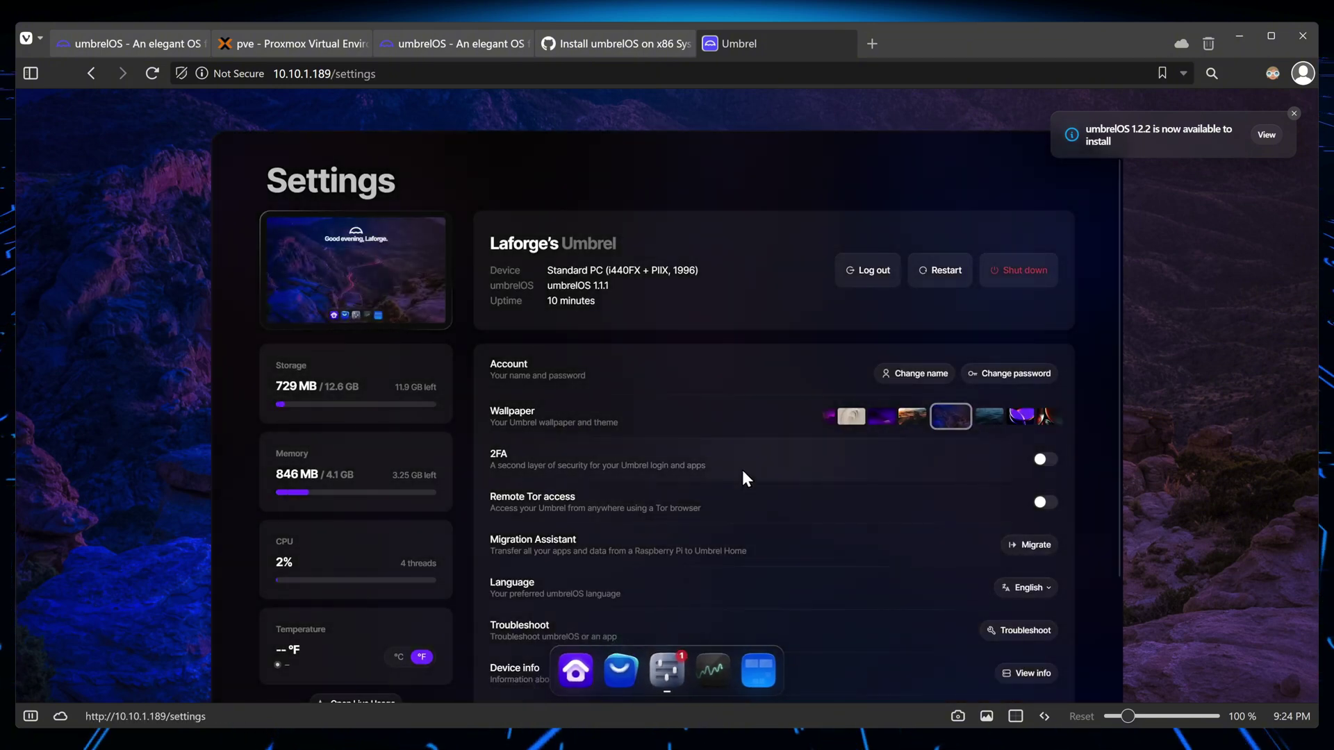
scroll(742, 477, "down", 1)
scroll(717, 375, "up", 1)
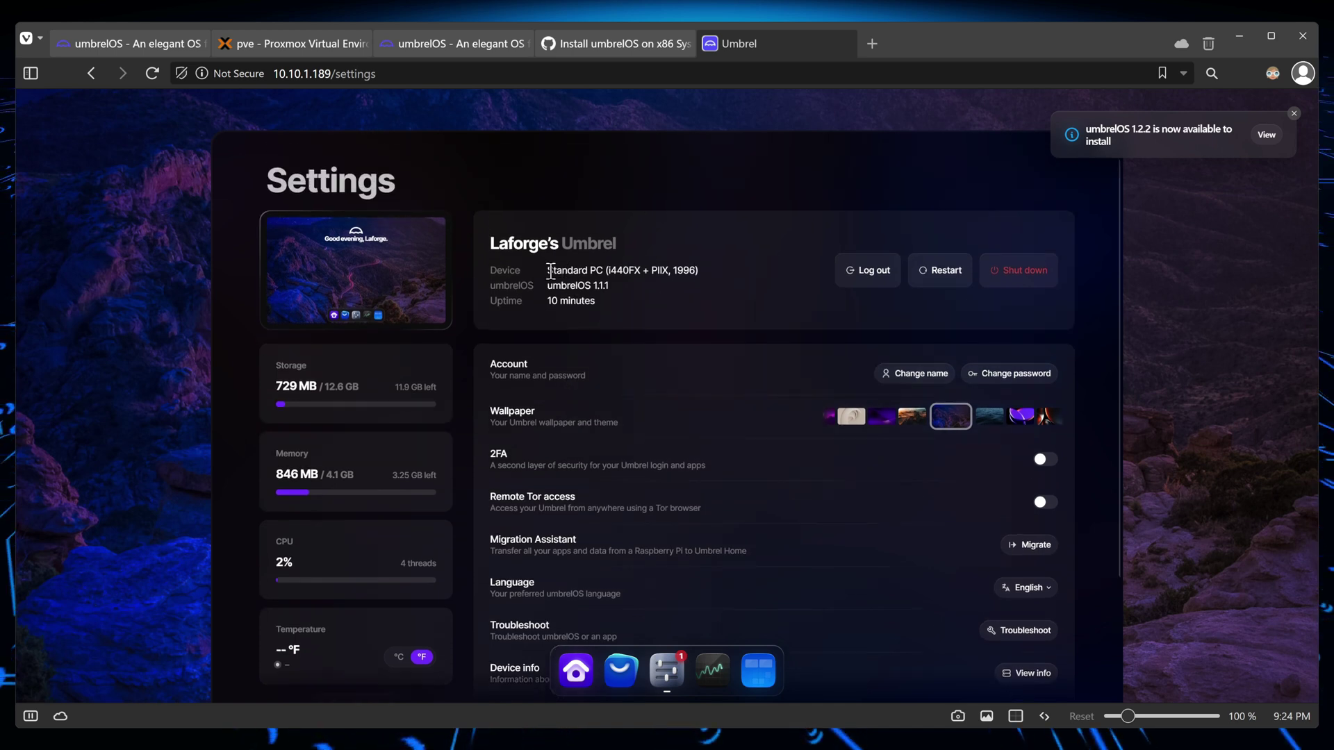
left_click_drag(550, 271, 719, 273)
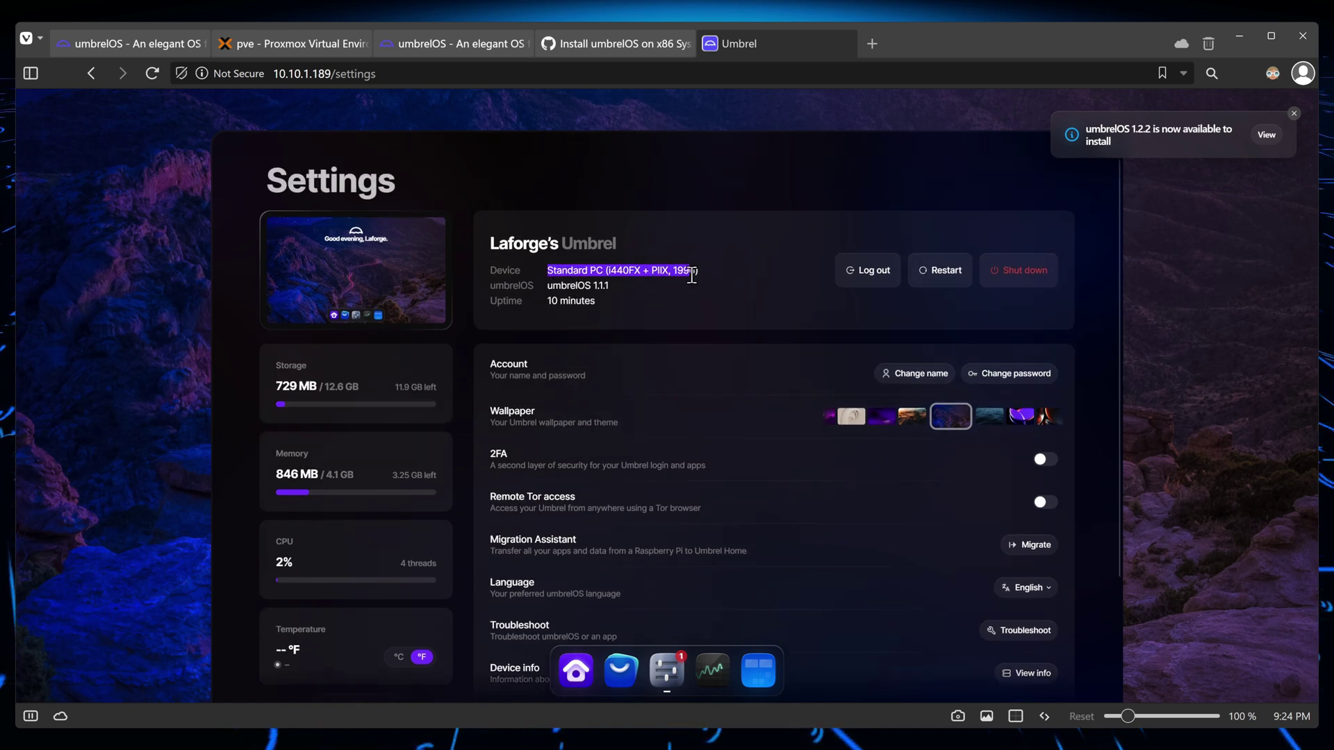
double_click(569, 286)
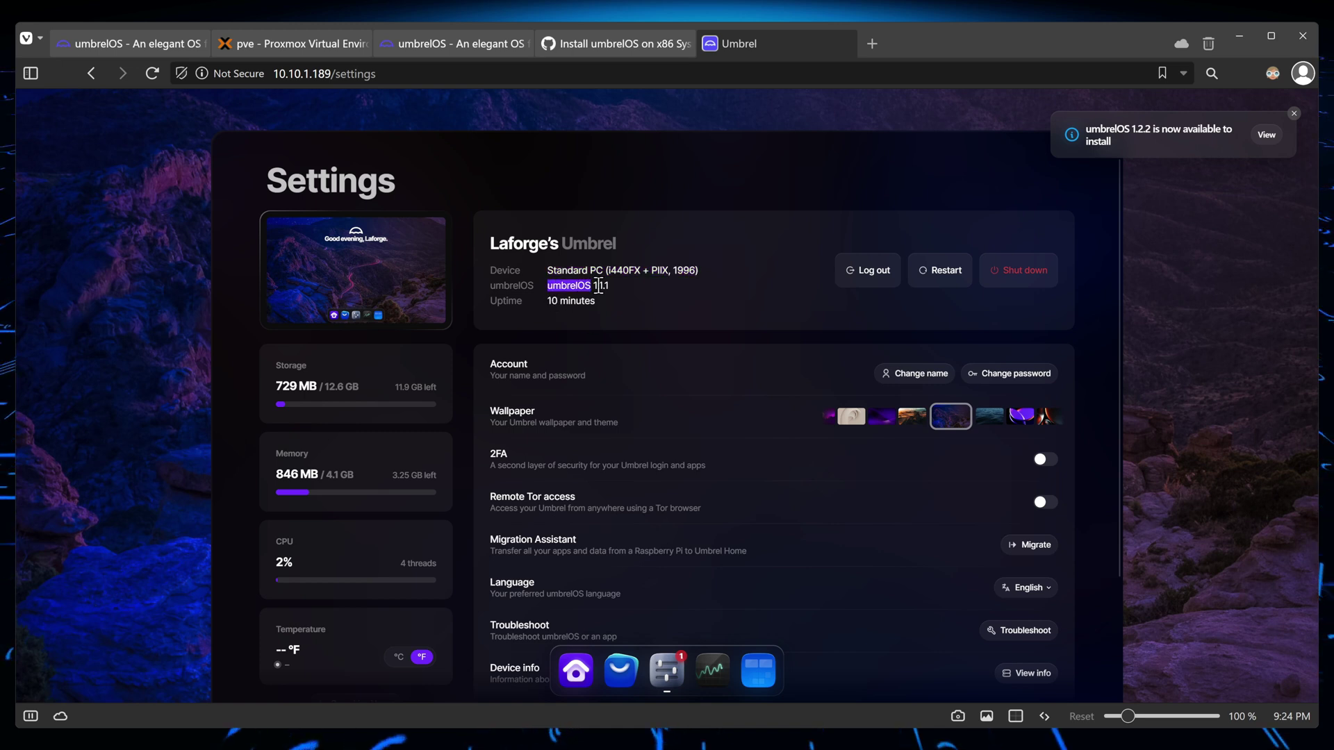
left_click(652, 264)
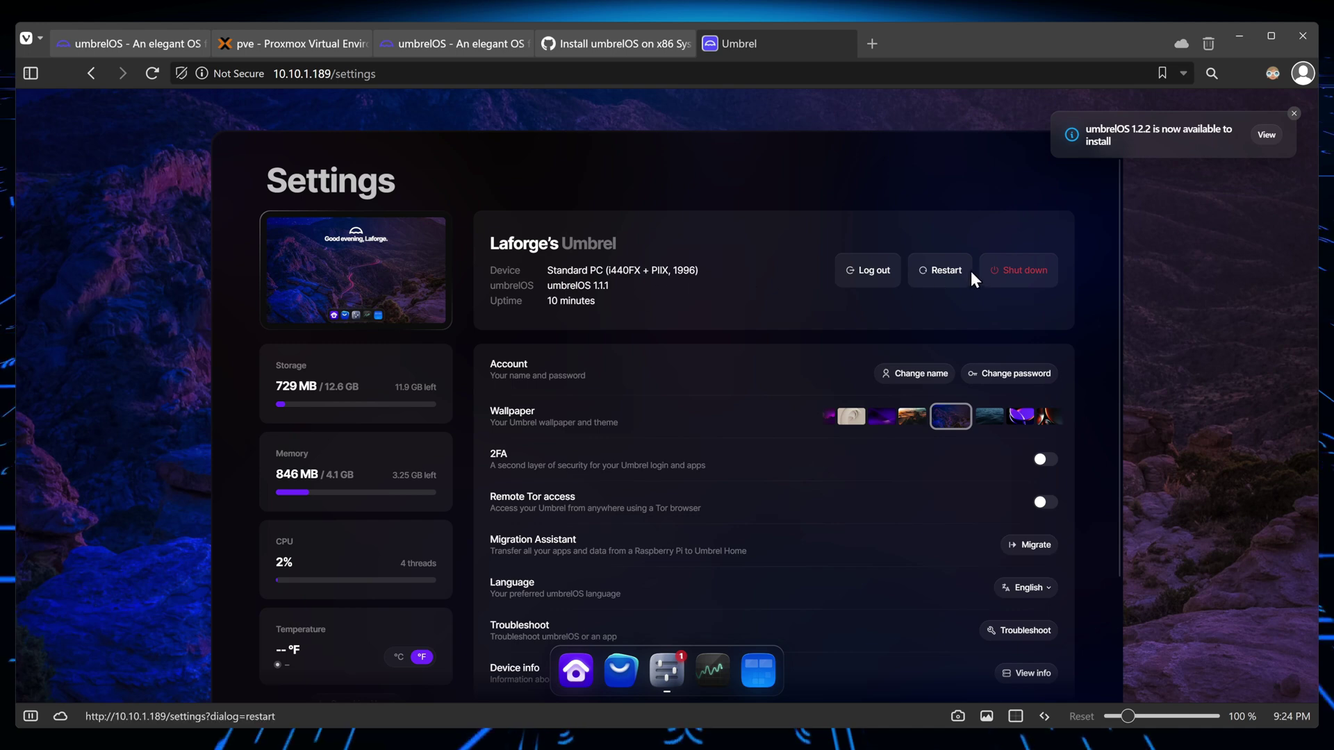
Try the blue ocean and purple wallpapers, then set the dark red abstract one.
scroll(604, 403, "down", 2)
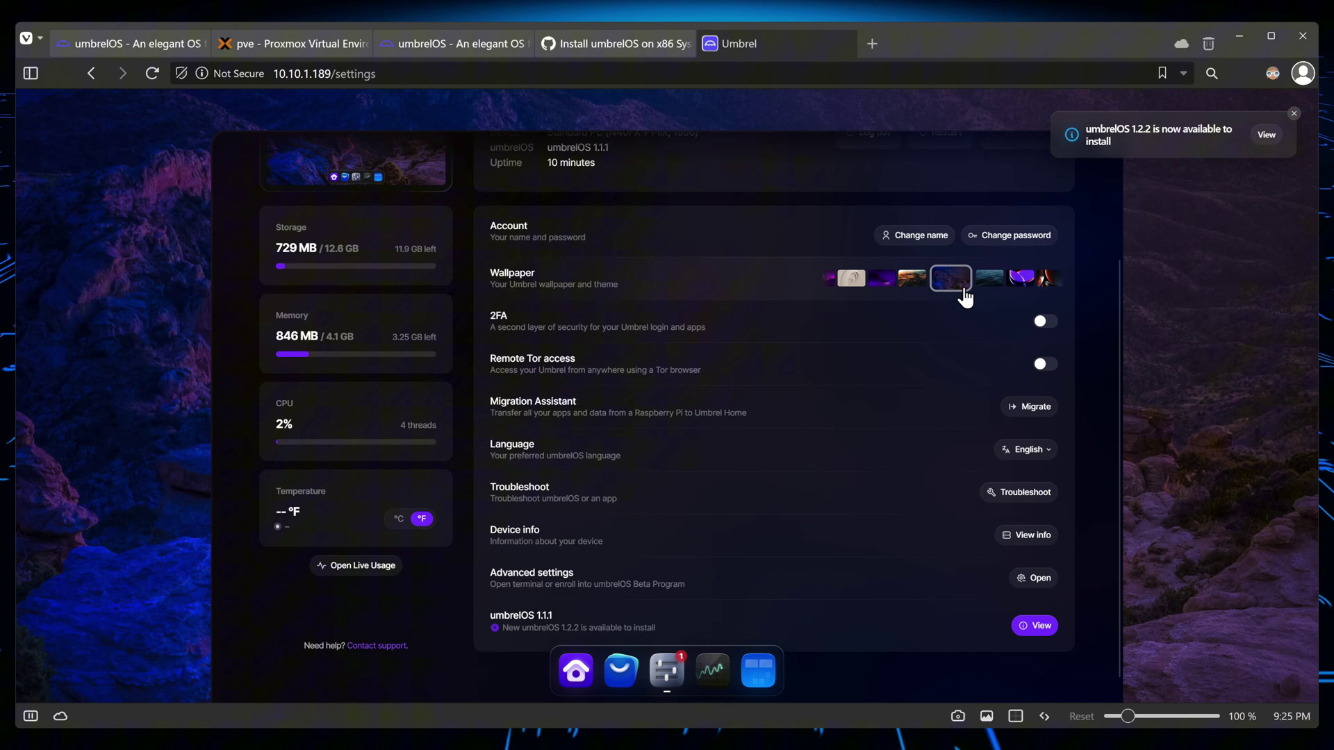
left_click(994, 292)
left_click(1018, 286)
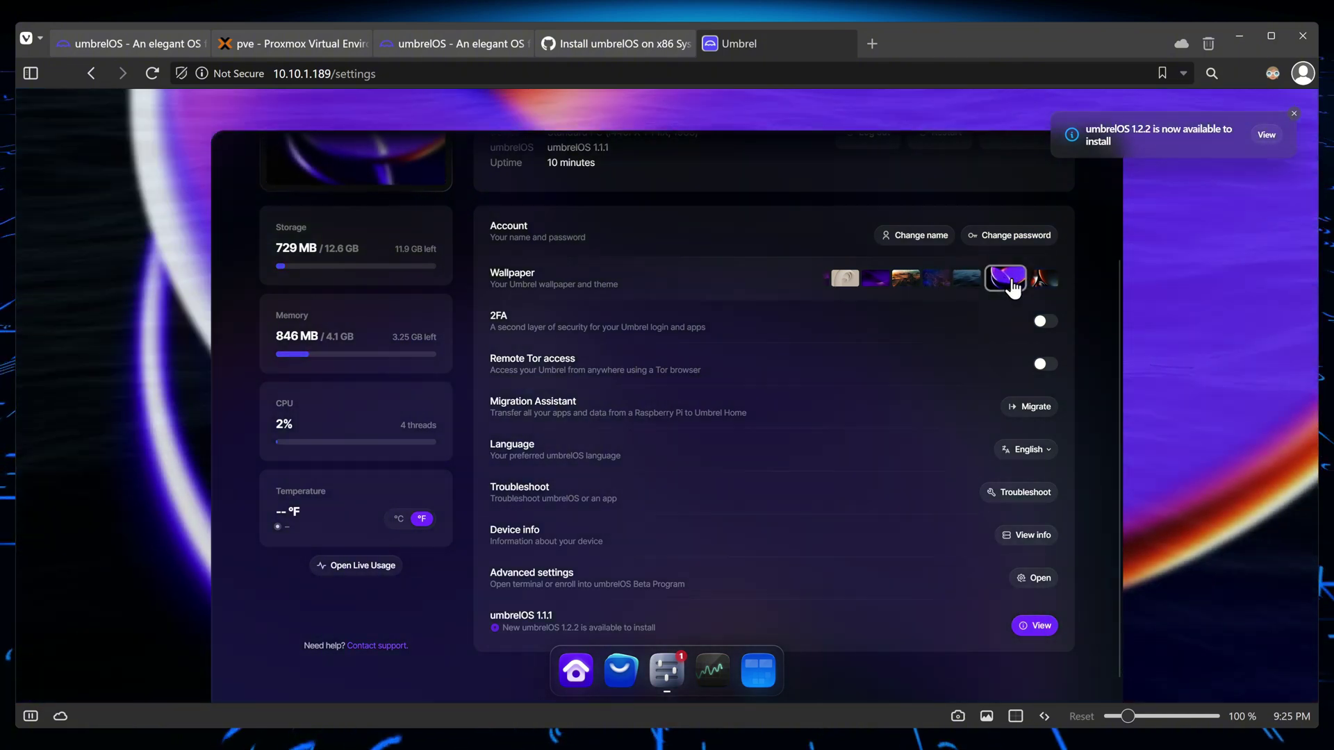
left_click(1040, 280)
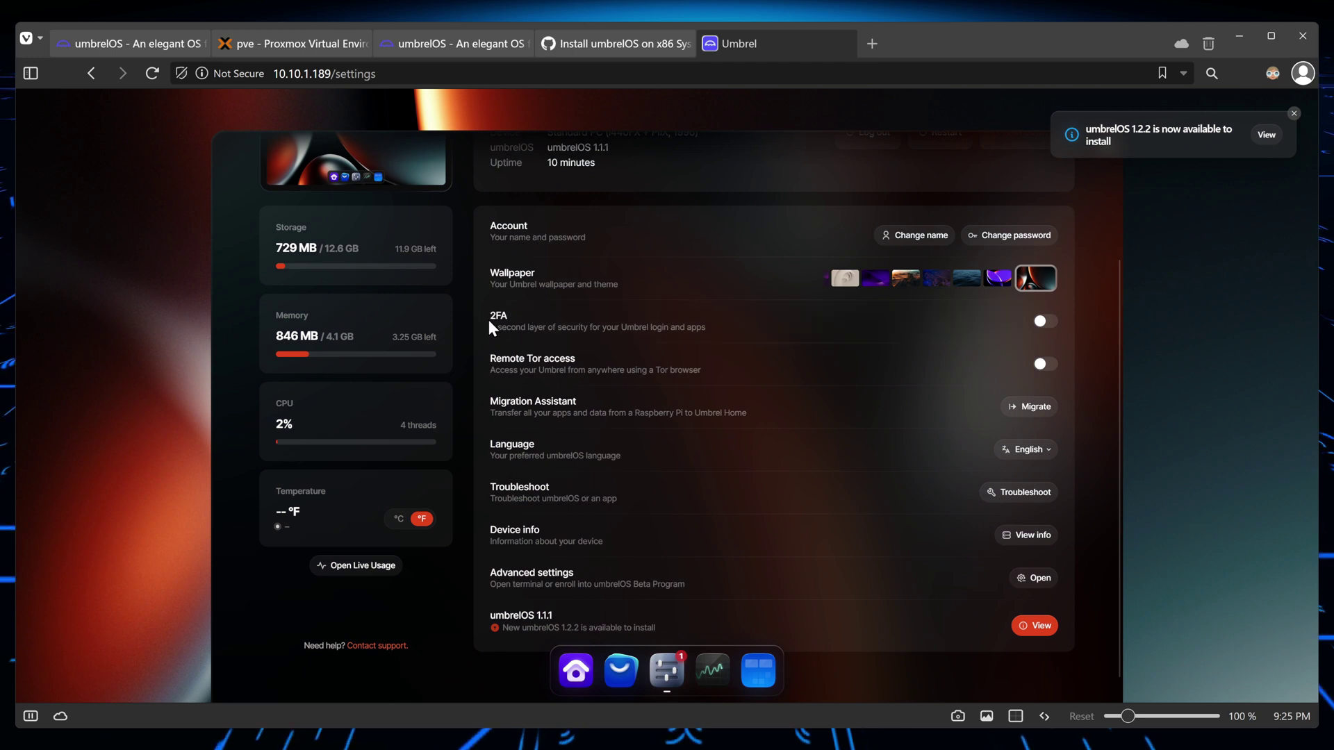
scroll(642, 385, "down", 1)
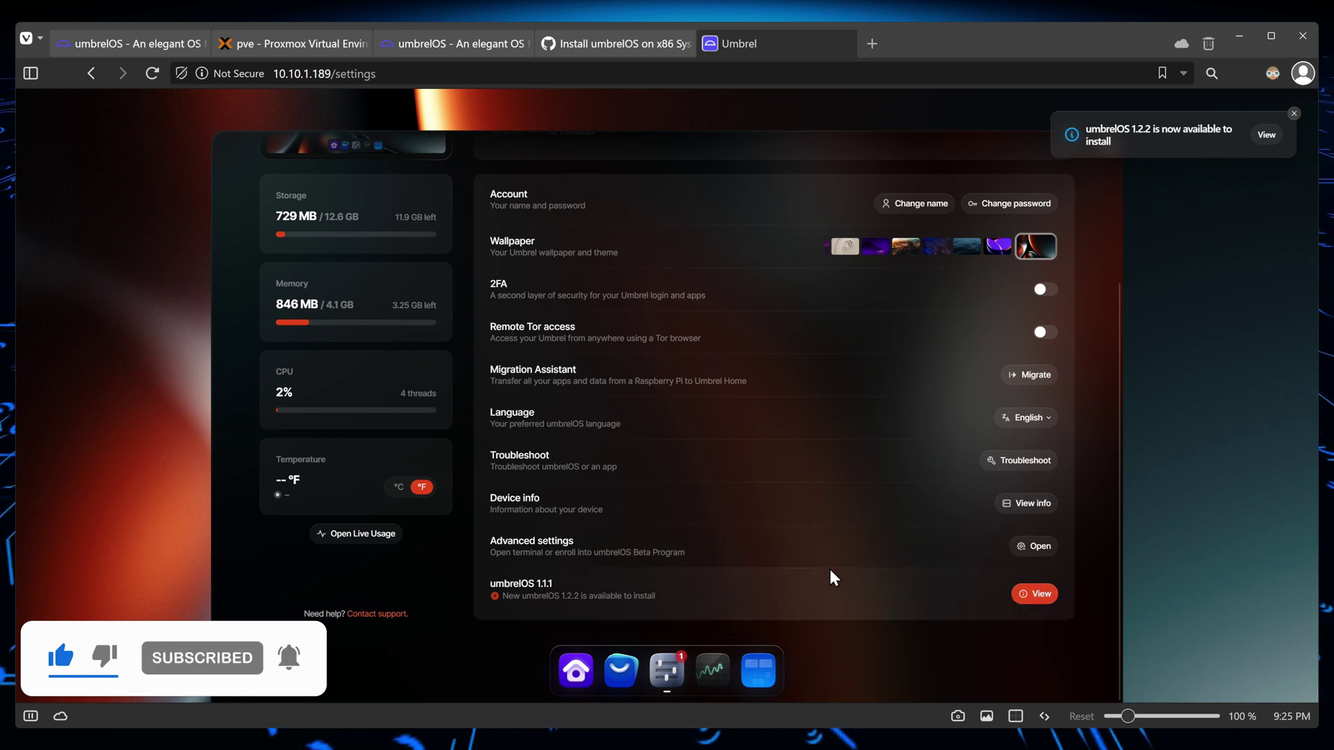
scroll(829, 569, "up", 3)
scroll(353, 368, "down", 1)
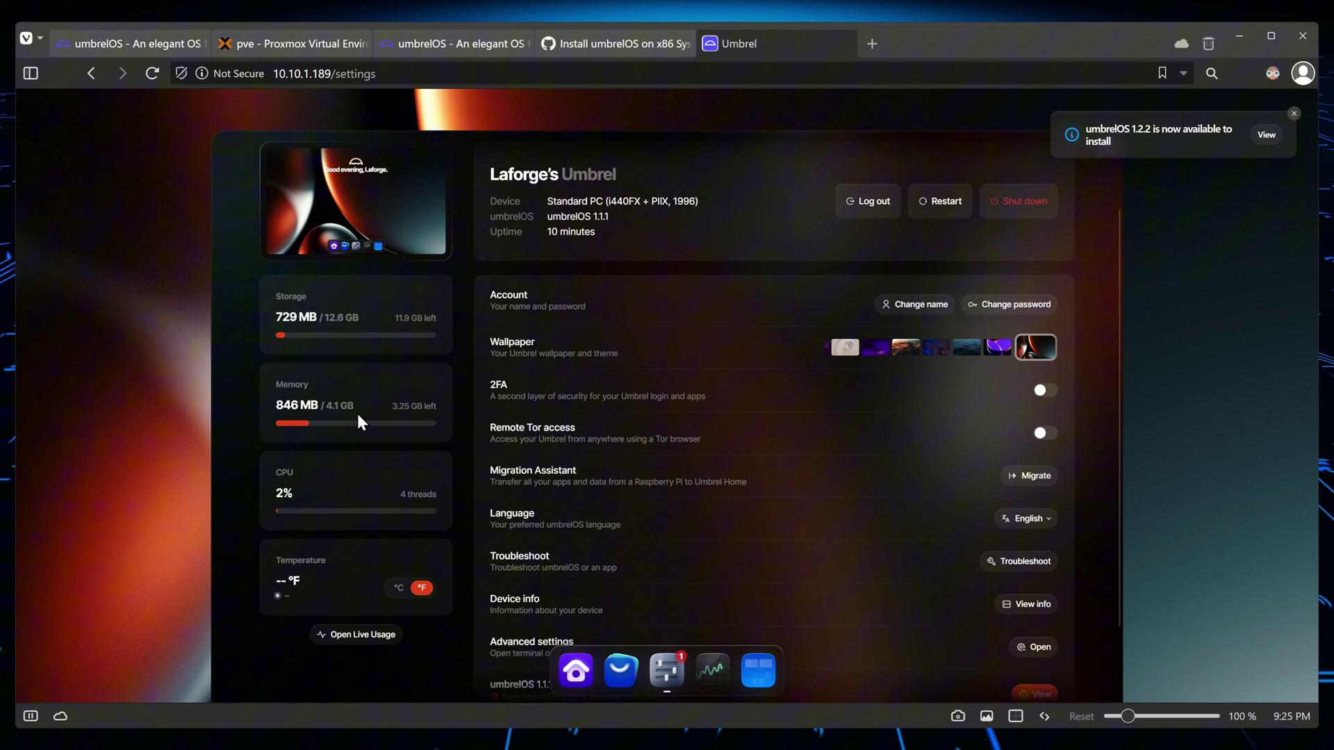
scroll(381, 490, "up", 1)
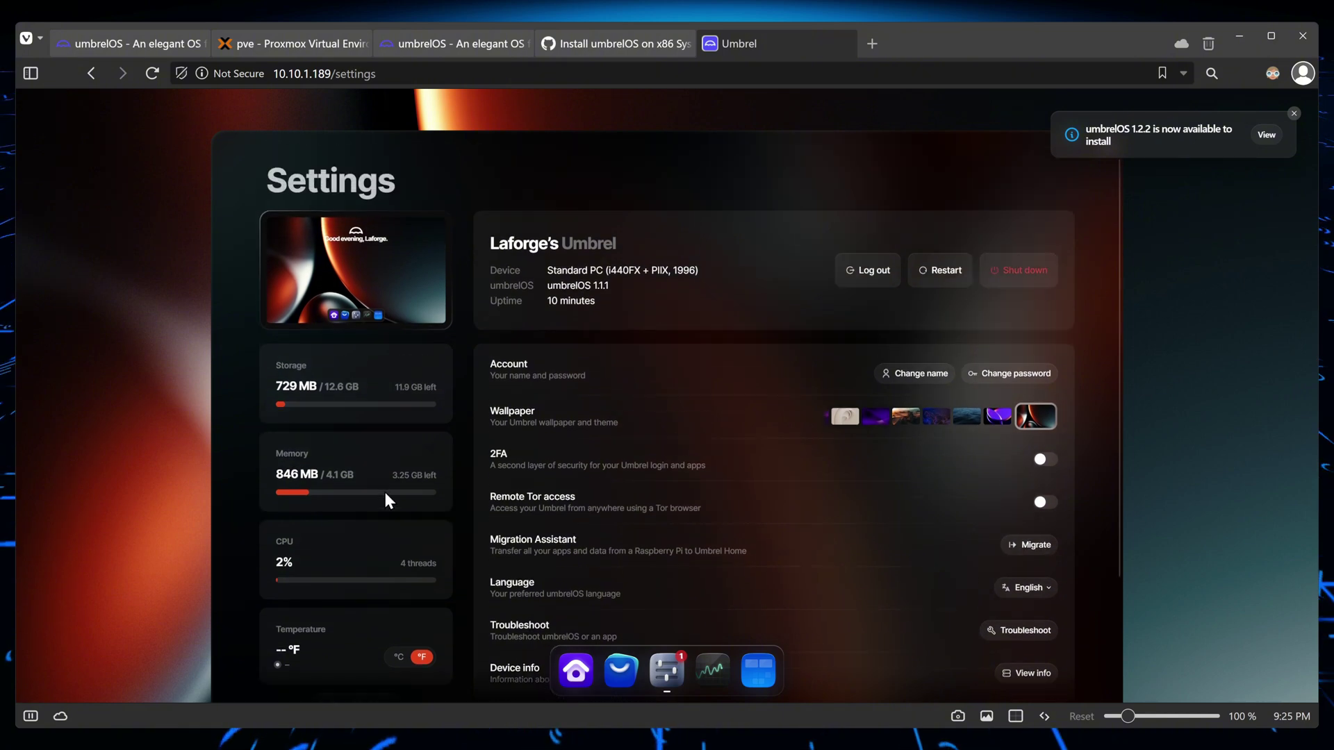
scroll(386, 490, "down", 3)
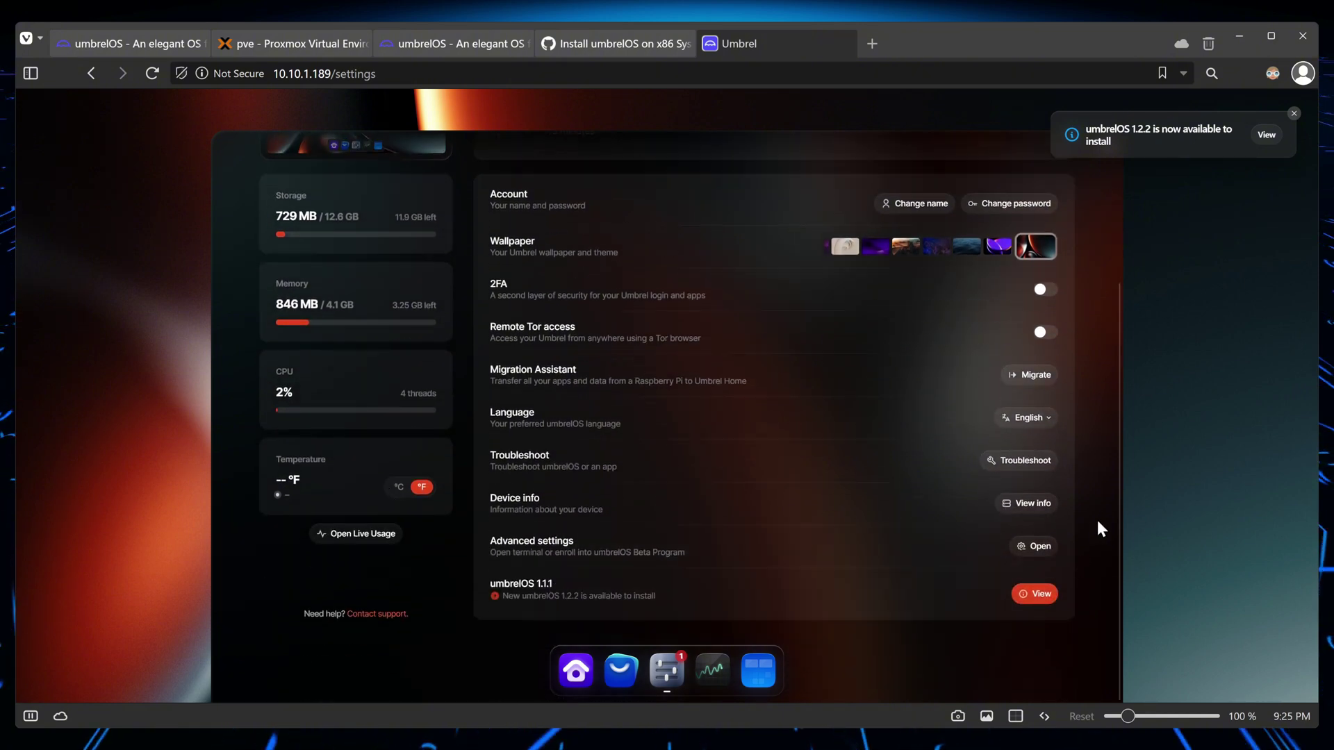
Open a shell on umbrelOS from Advanced settings > Terminal, then leave it.
left_click(1033, 547)
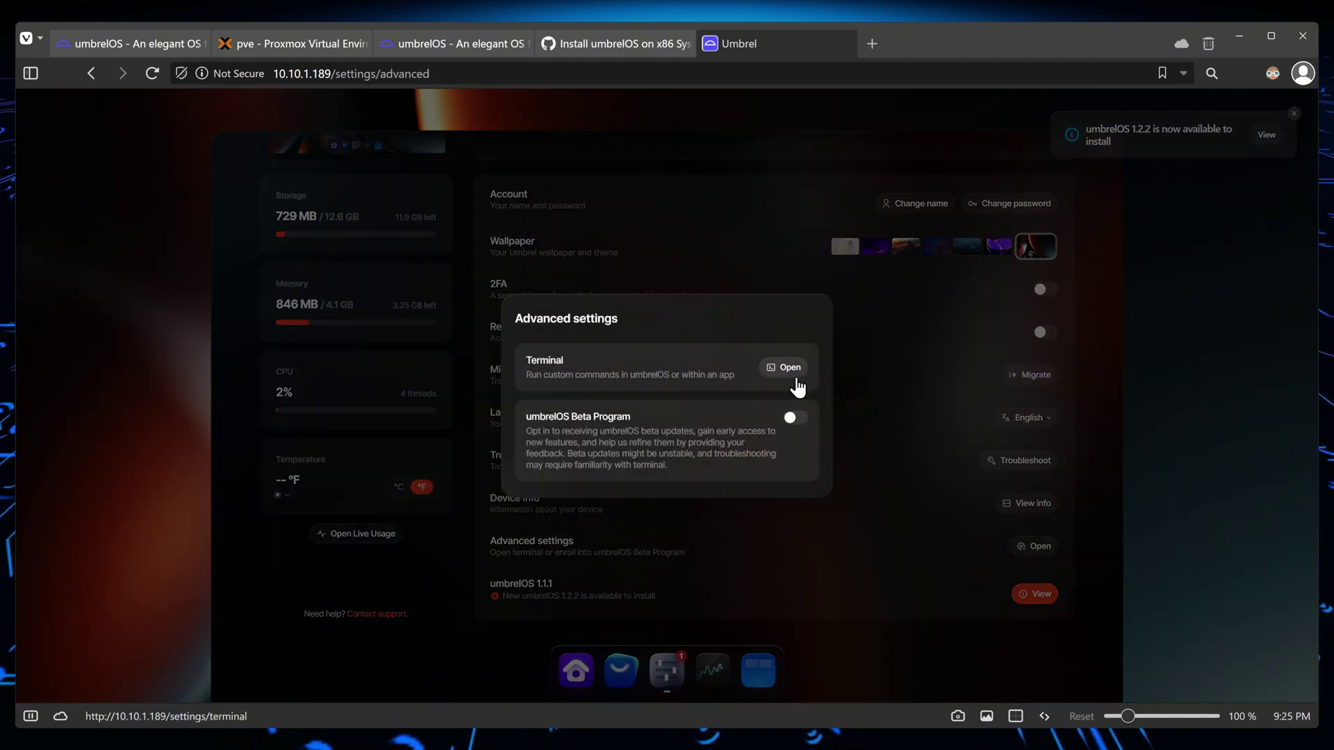
left_click(774, 373)
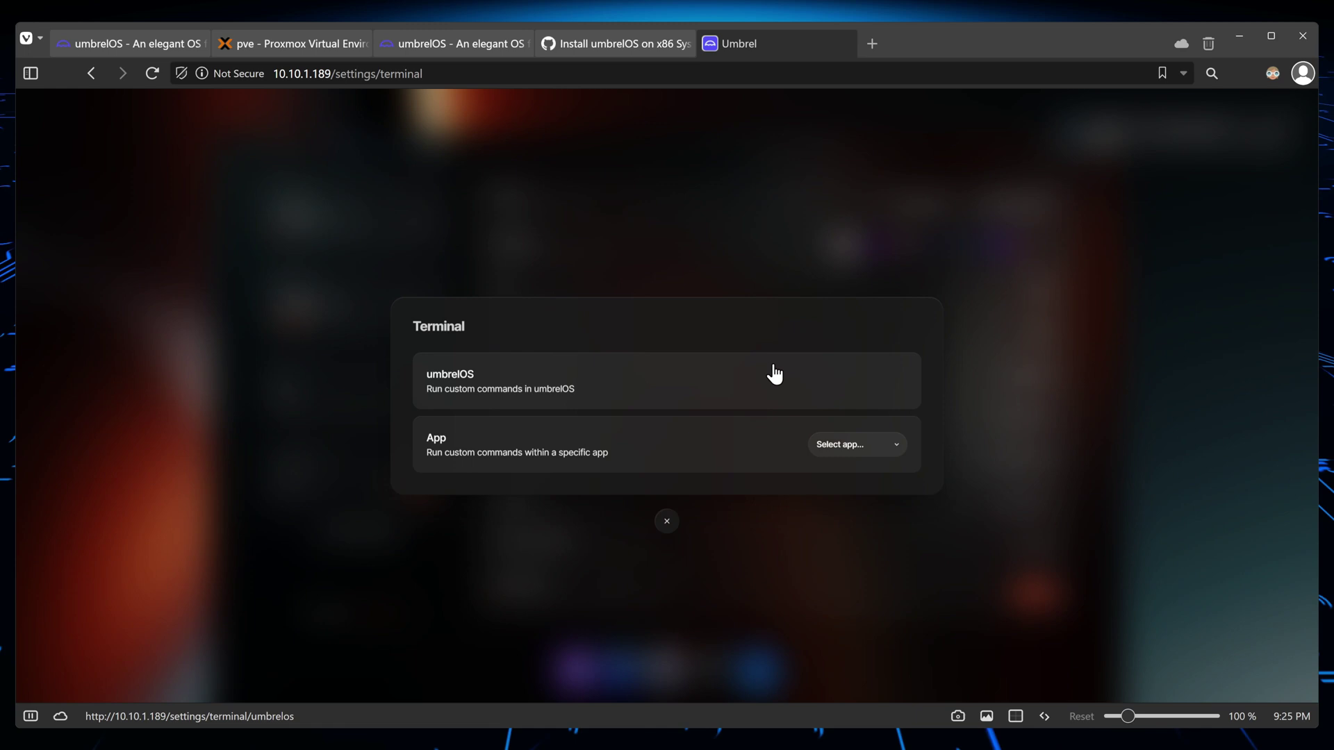
left_click(469, 406)
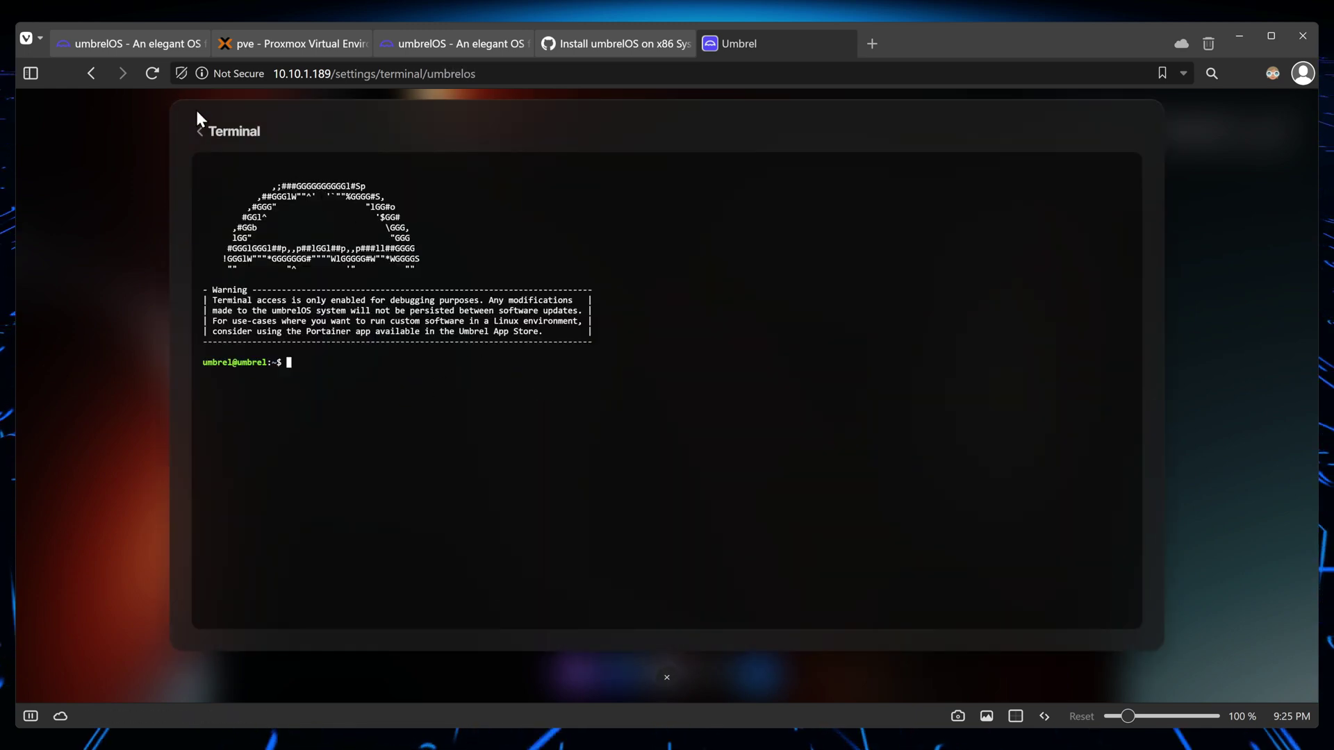
left_click(203, 129)
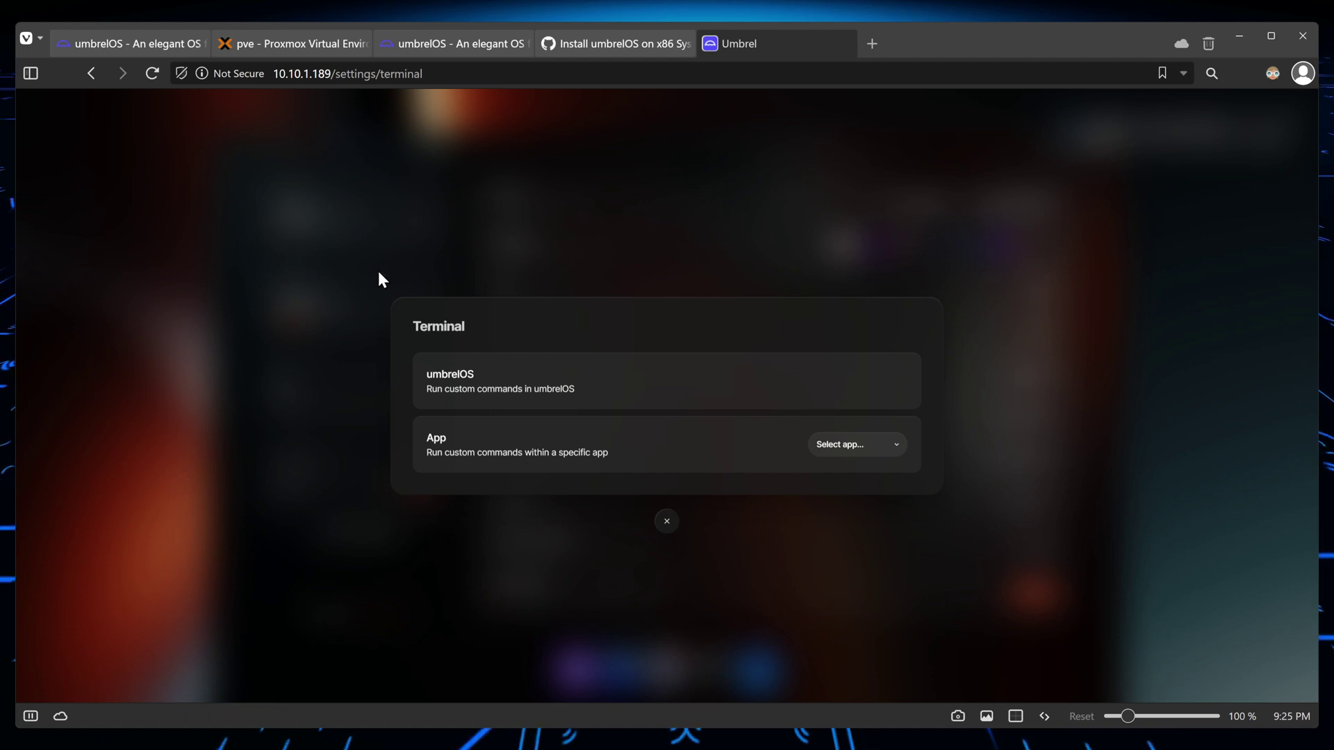
Close the terminal options and view, then close, the Live Usage monitor.
left_click(461, 266)
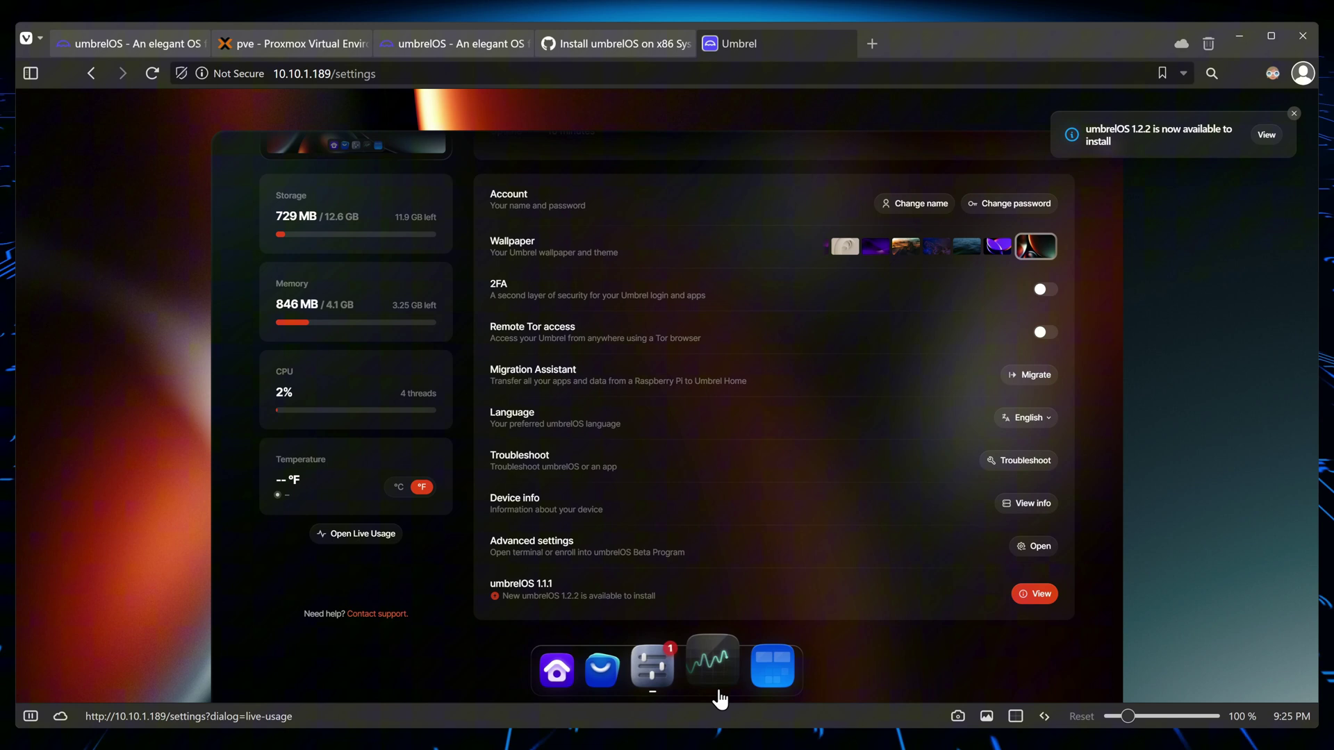
left_click(715, 664)
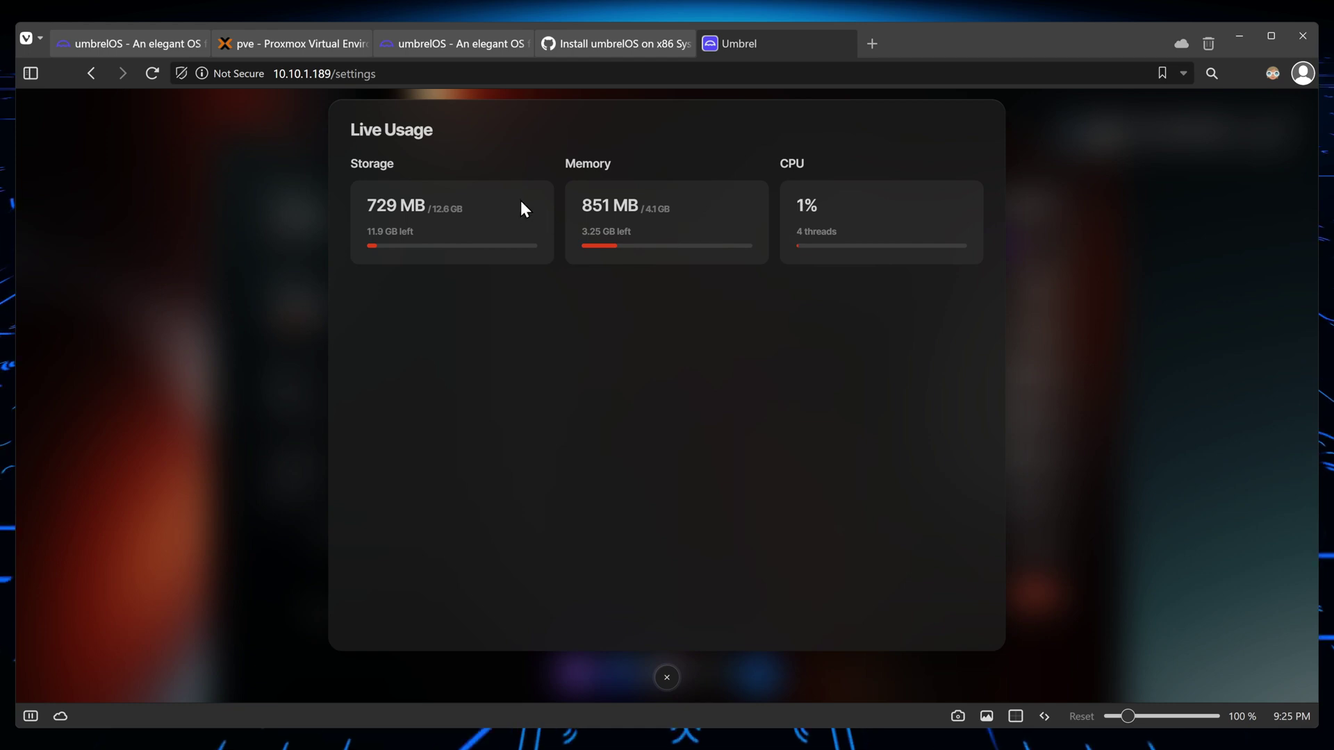
left_click(667, 679)
Open the home screen widget editing view.
left_click(767, 678)
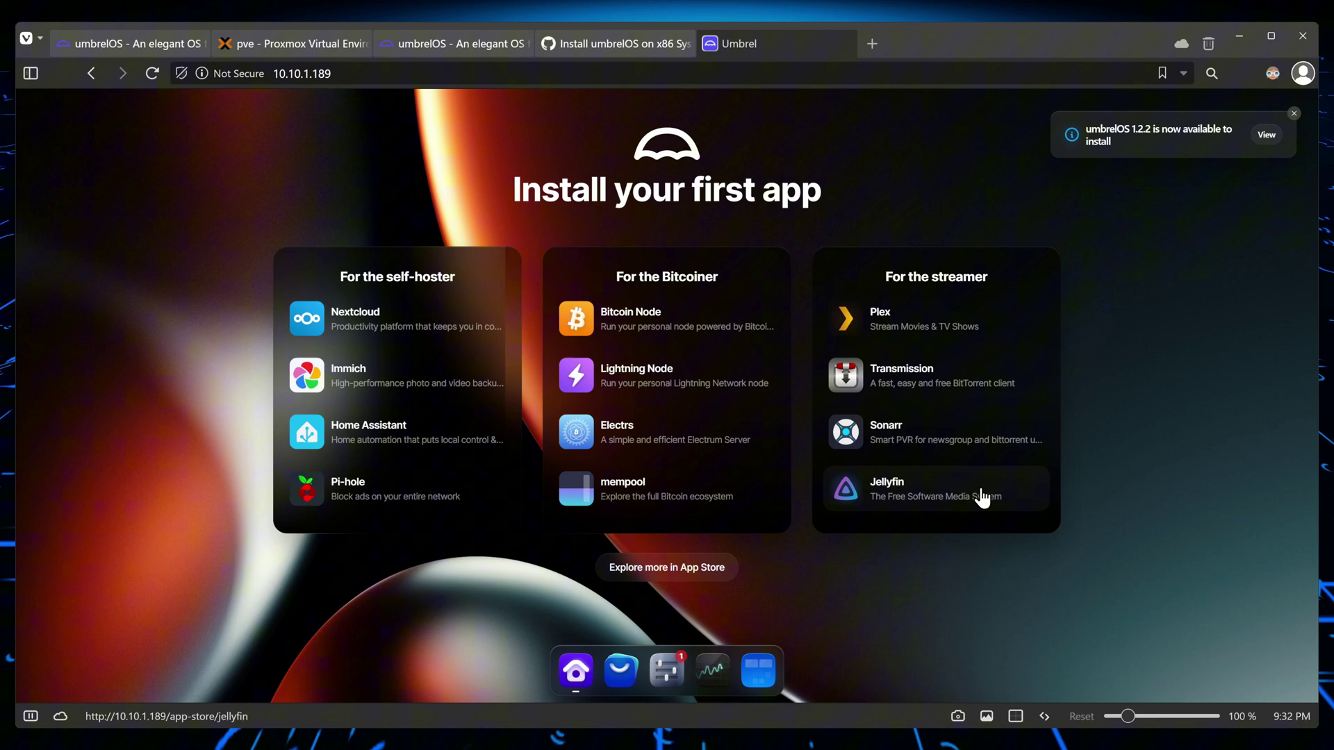
Open the Jellyfin page in the App Store, then return to Discover.
left_click(703, 568)
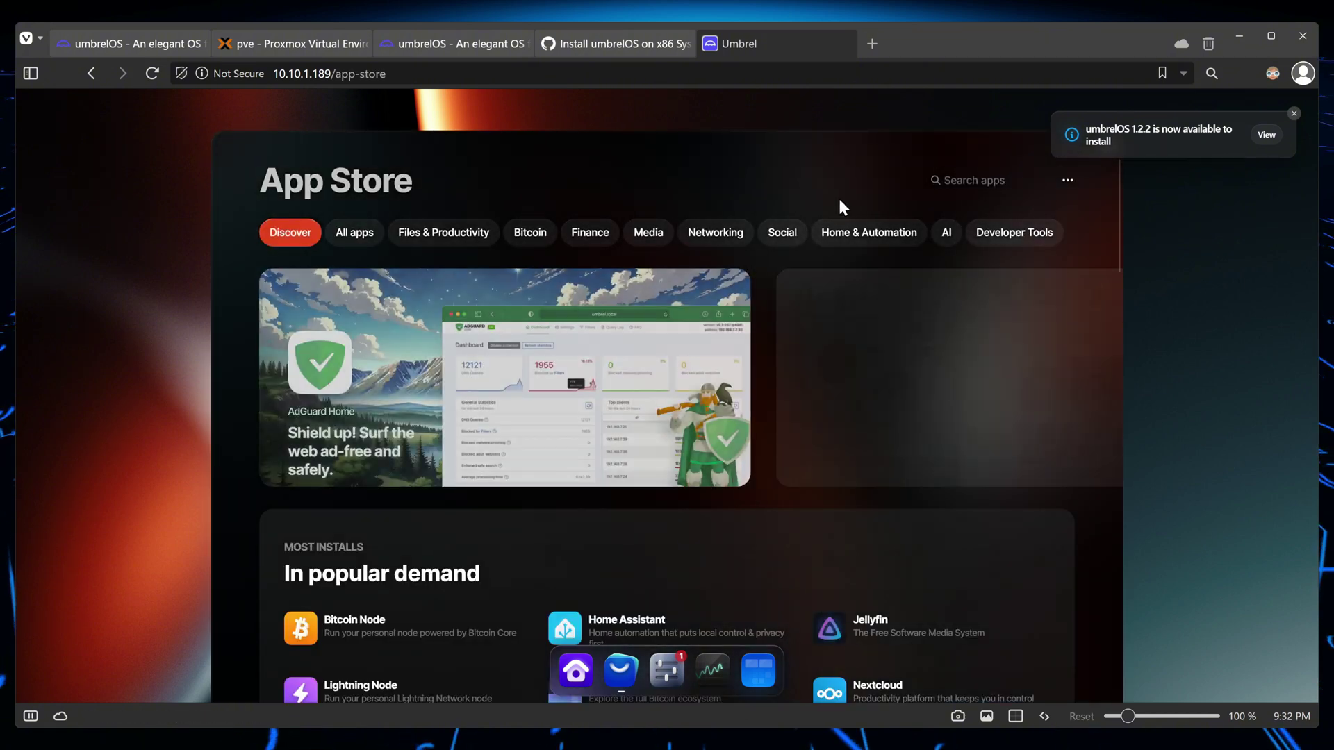
scroll(792, 486, "down", 3)
left_click(867, 426)
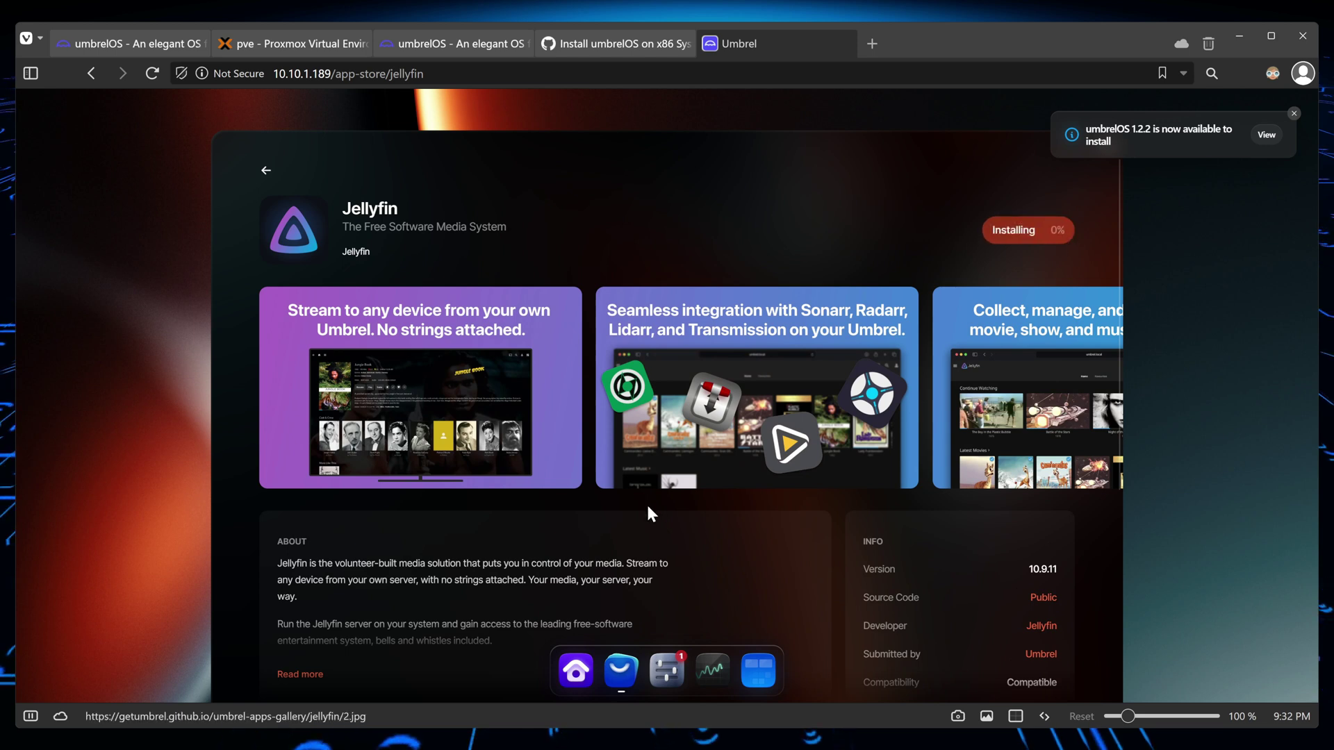
scroll(788, 299, "right", 2)
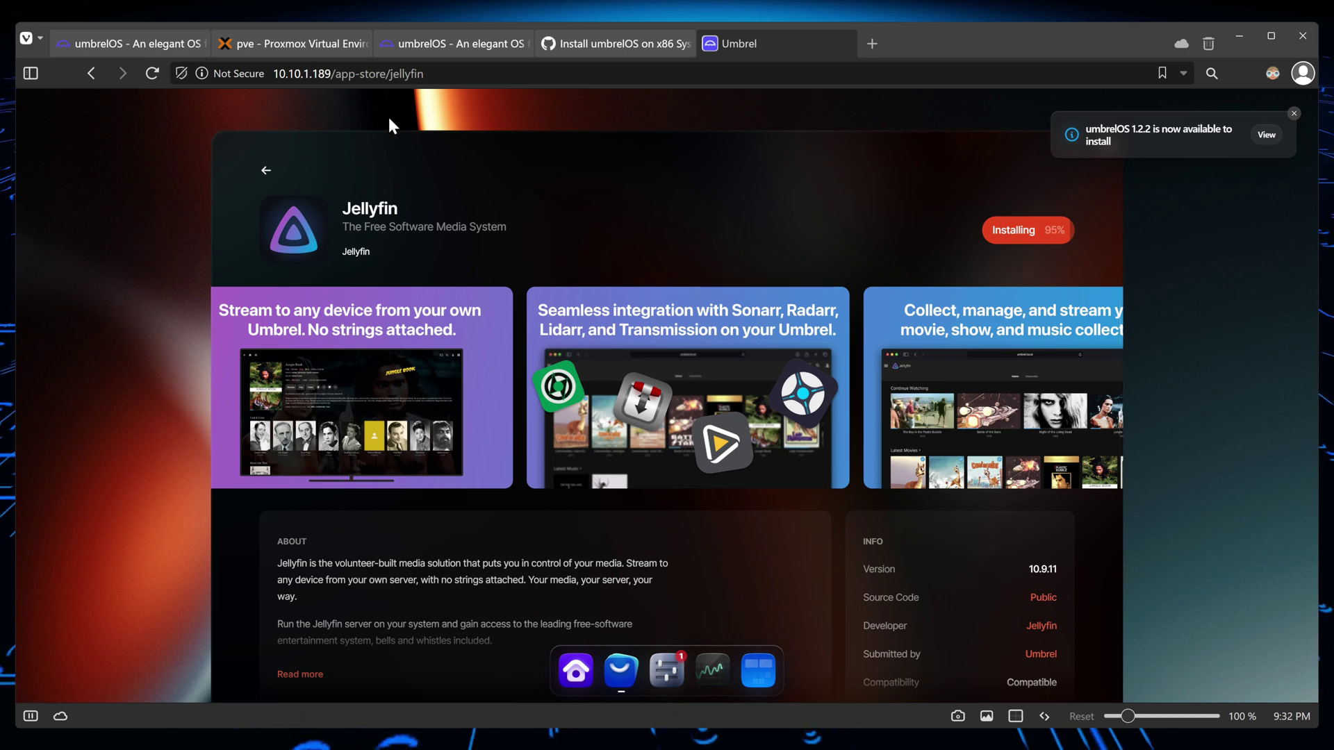
left_click(264, 172)
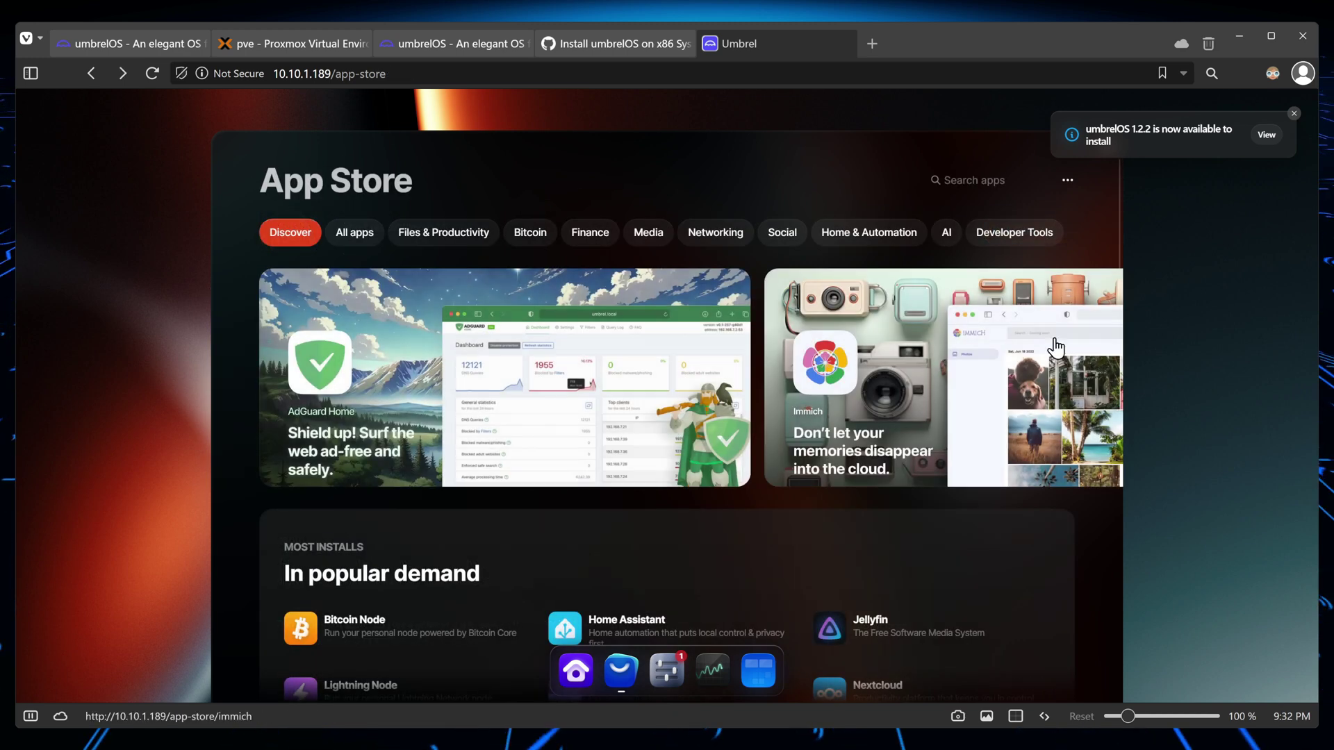
scroll(763, 444, "down", 1)
scroll(747, 426, "up", 2)
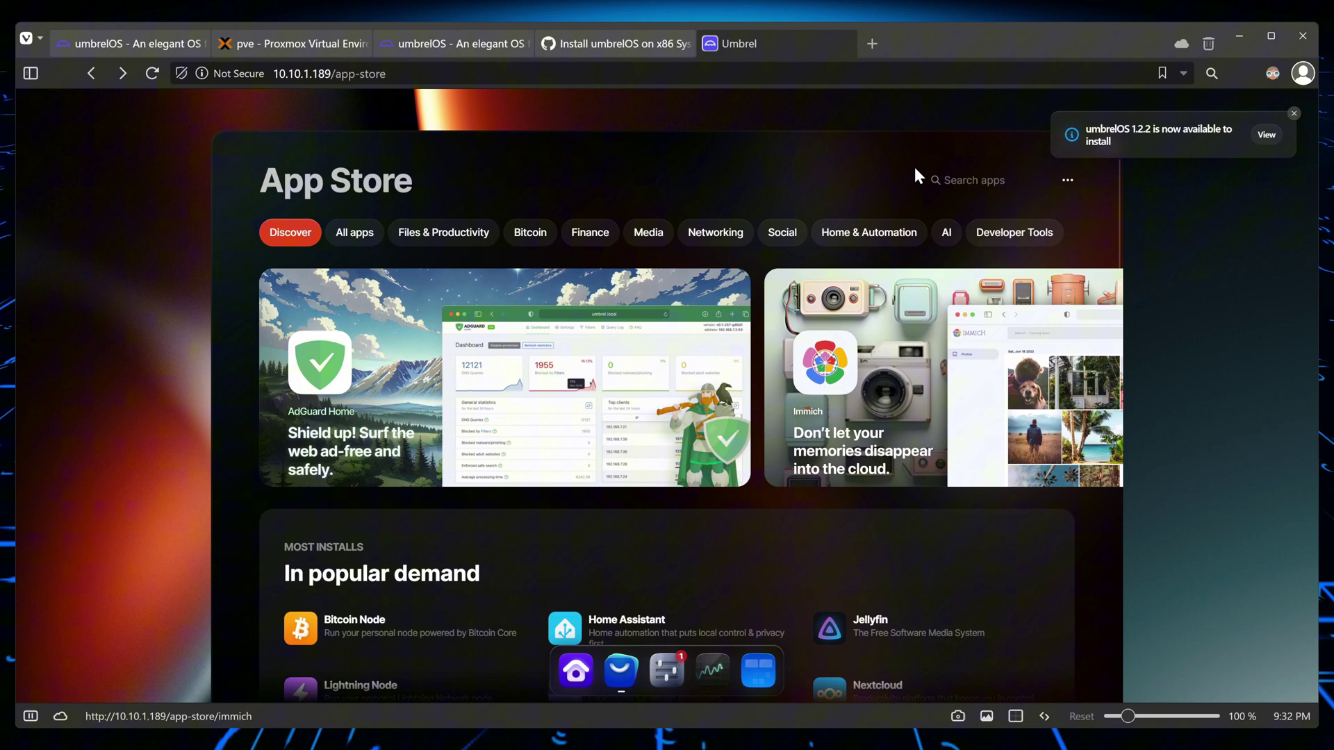
scroll(753, 426, "down", 5)
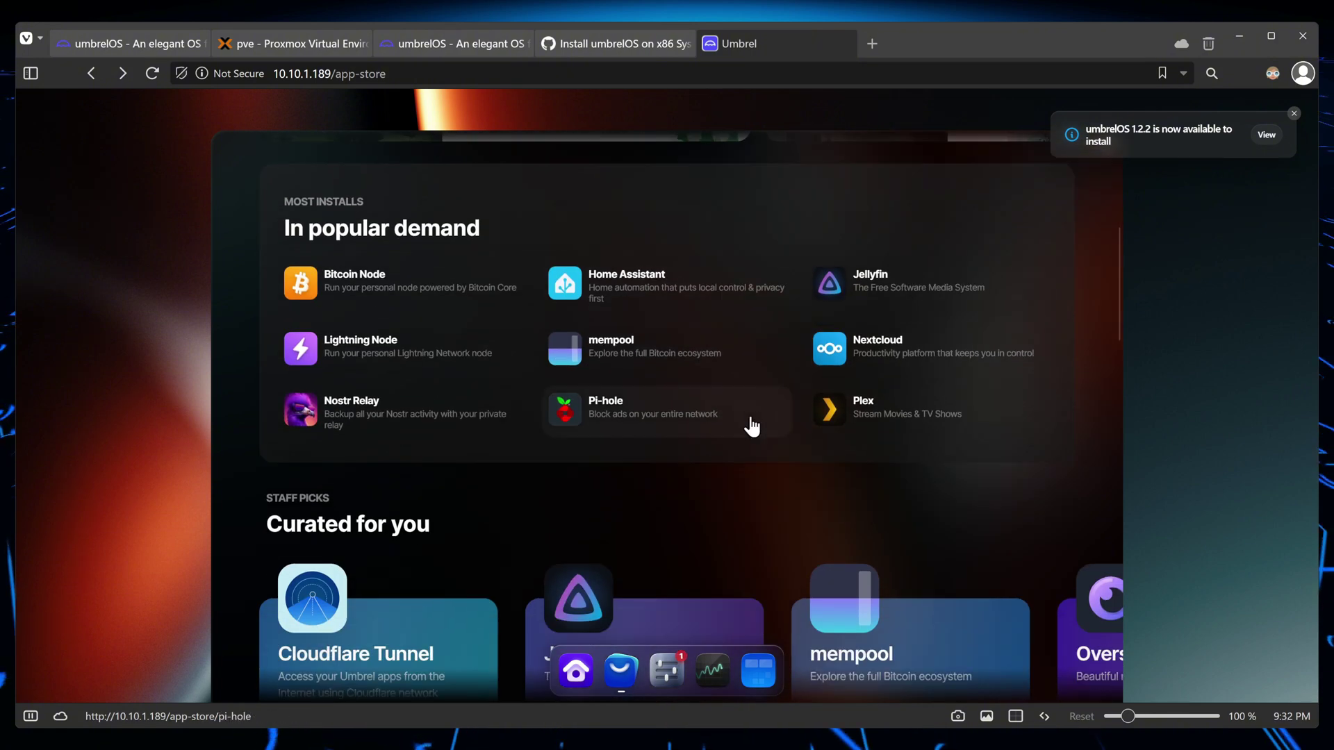
scroll(750, 420, "down", 5)
scroll(752, 411, "up", 10)
Search the App Store for 'memos' and install the Memos app.
left_click(963, 180)
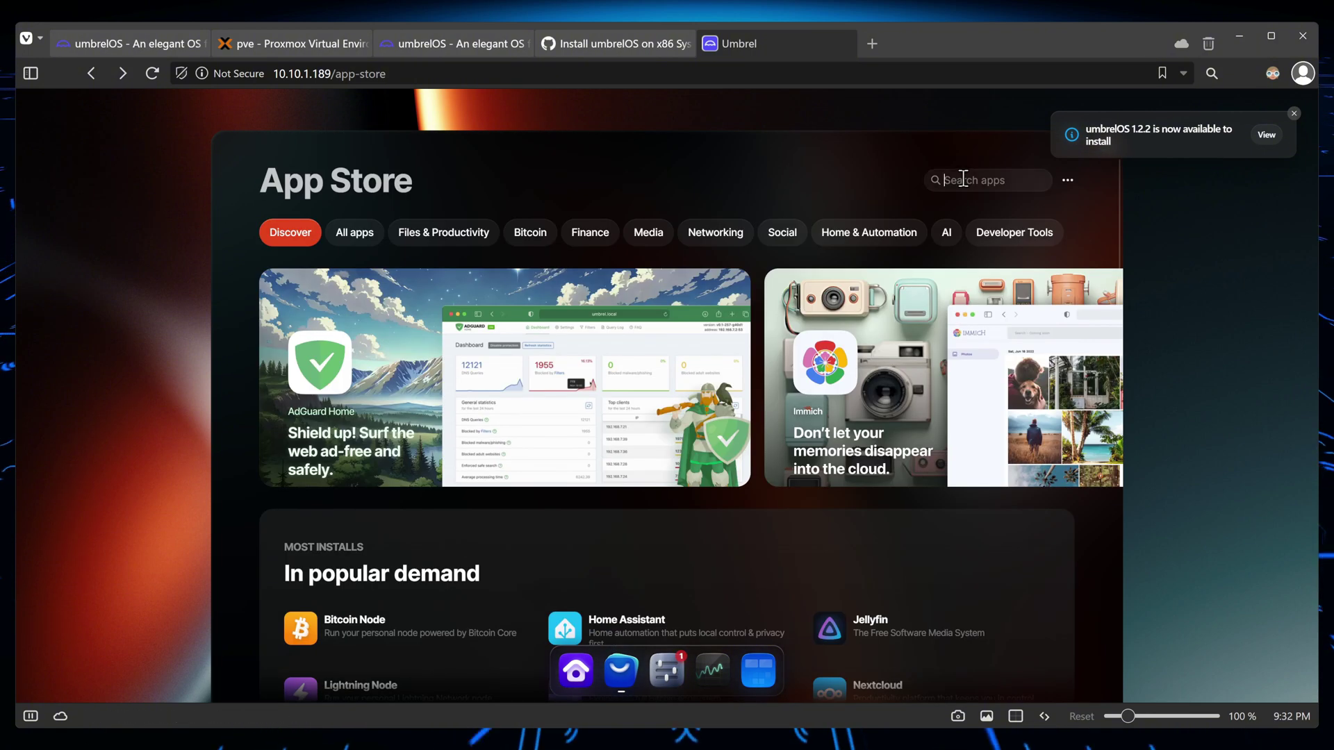
type("memos")
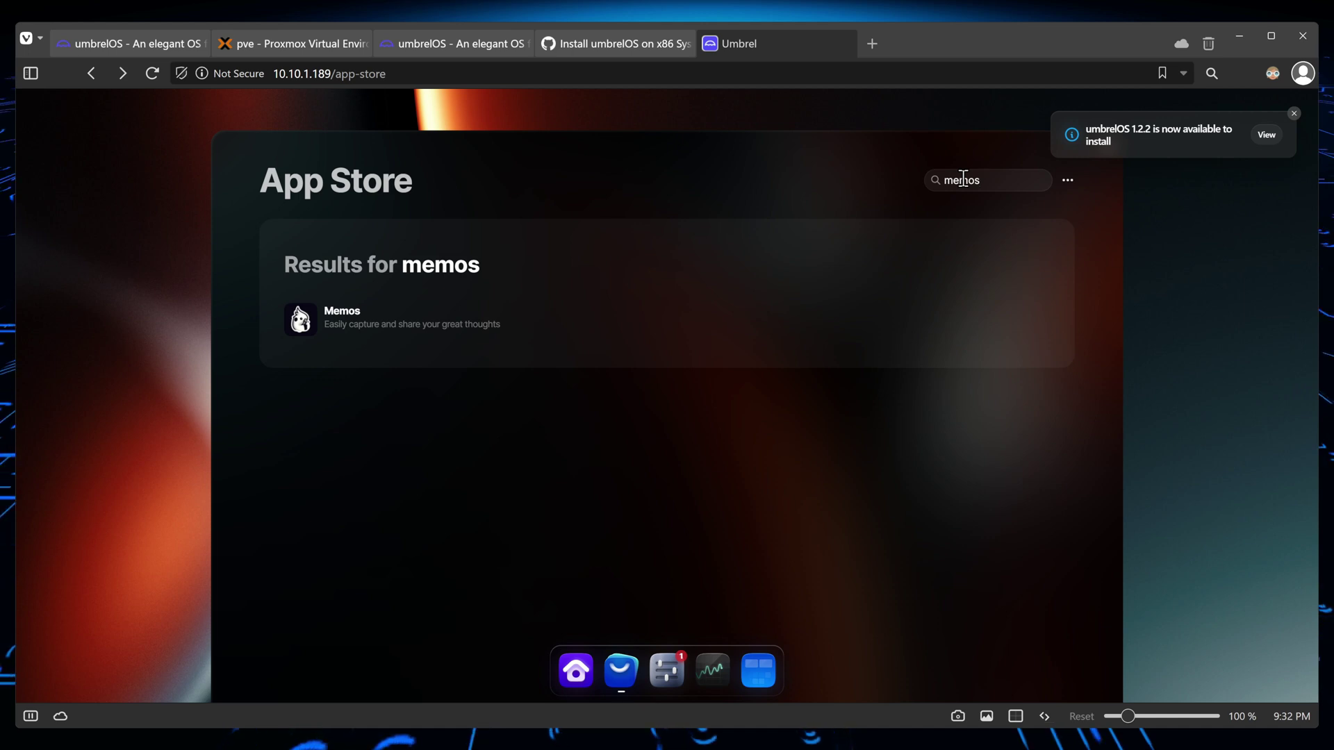
left_click(455, 338)
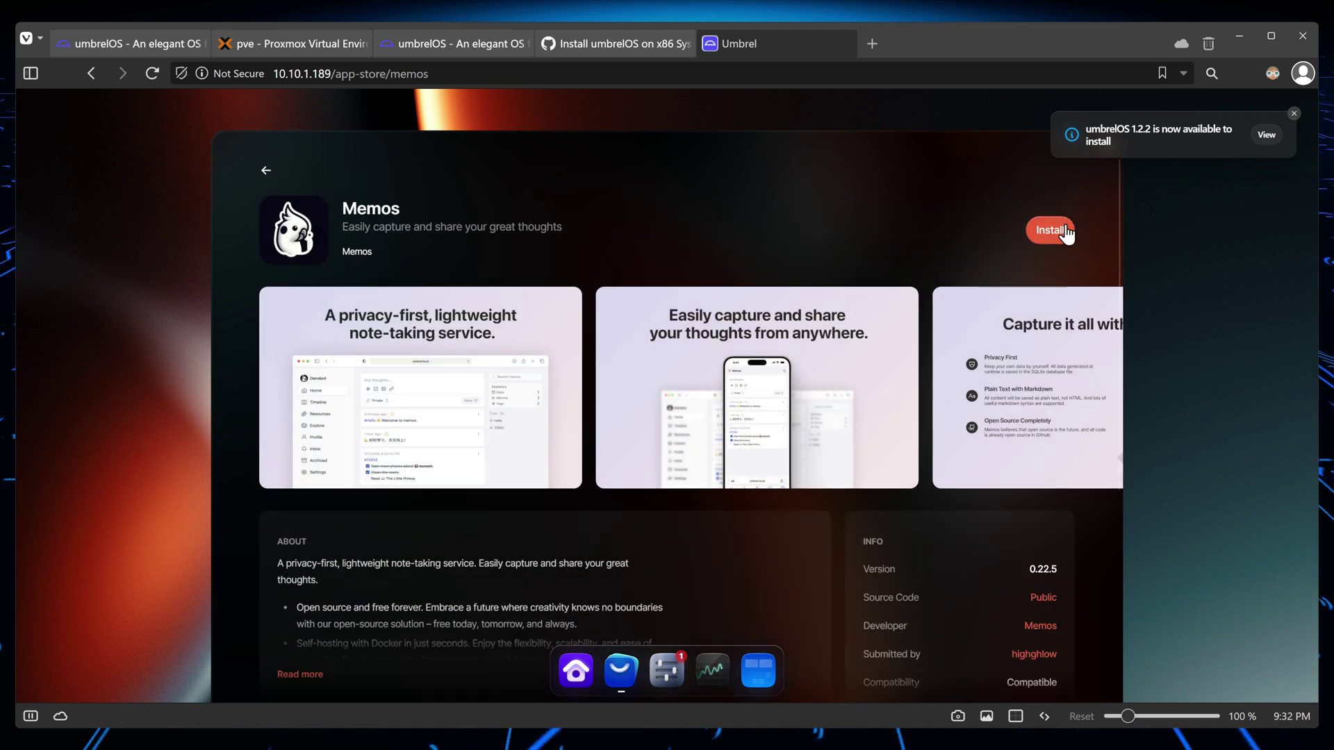
left_click(1066, 231)
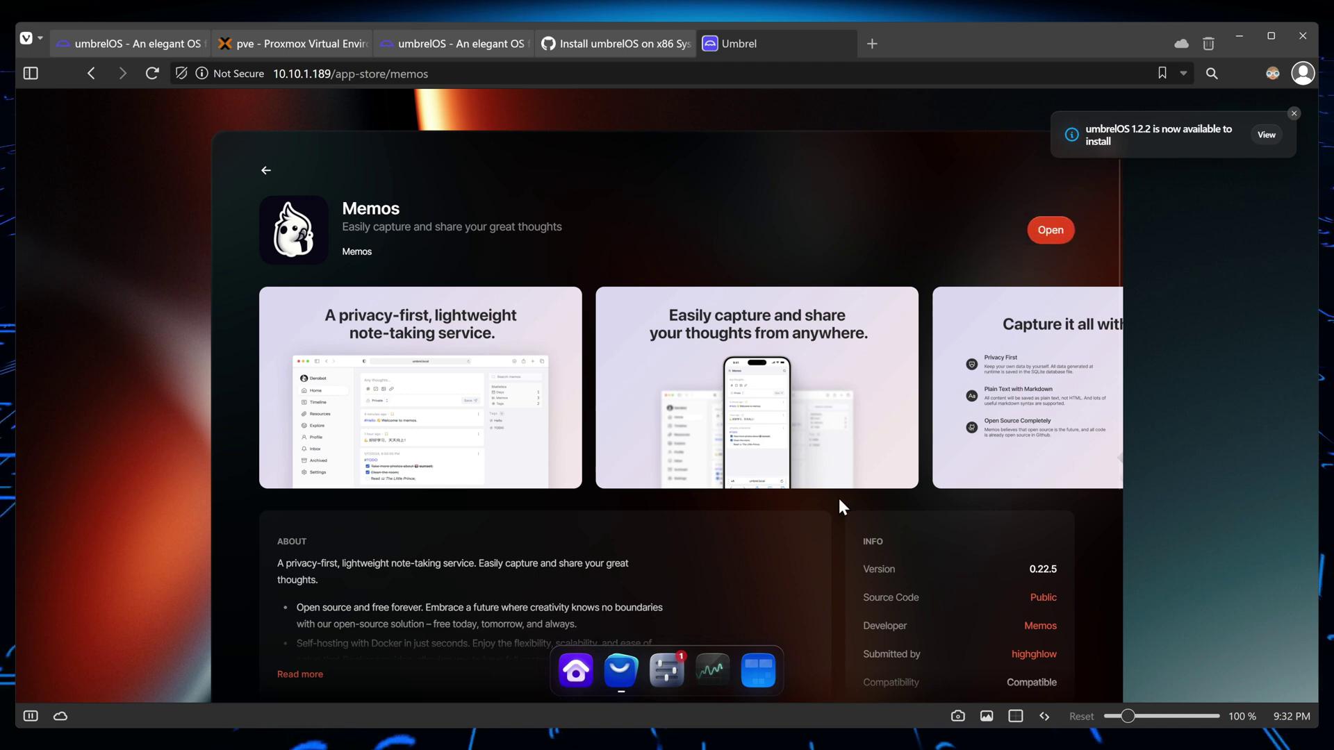
Close the App Store and launch Memos, then Jellyfin, from the home screen.
left_click(266, 176)
key("Escape")
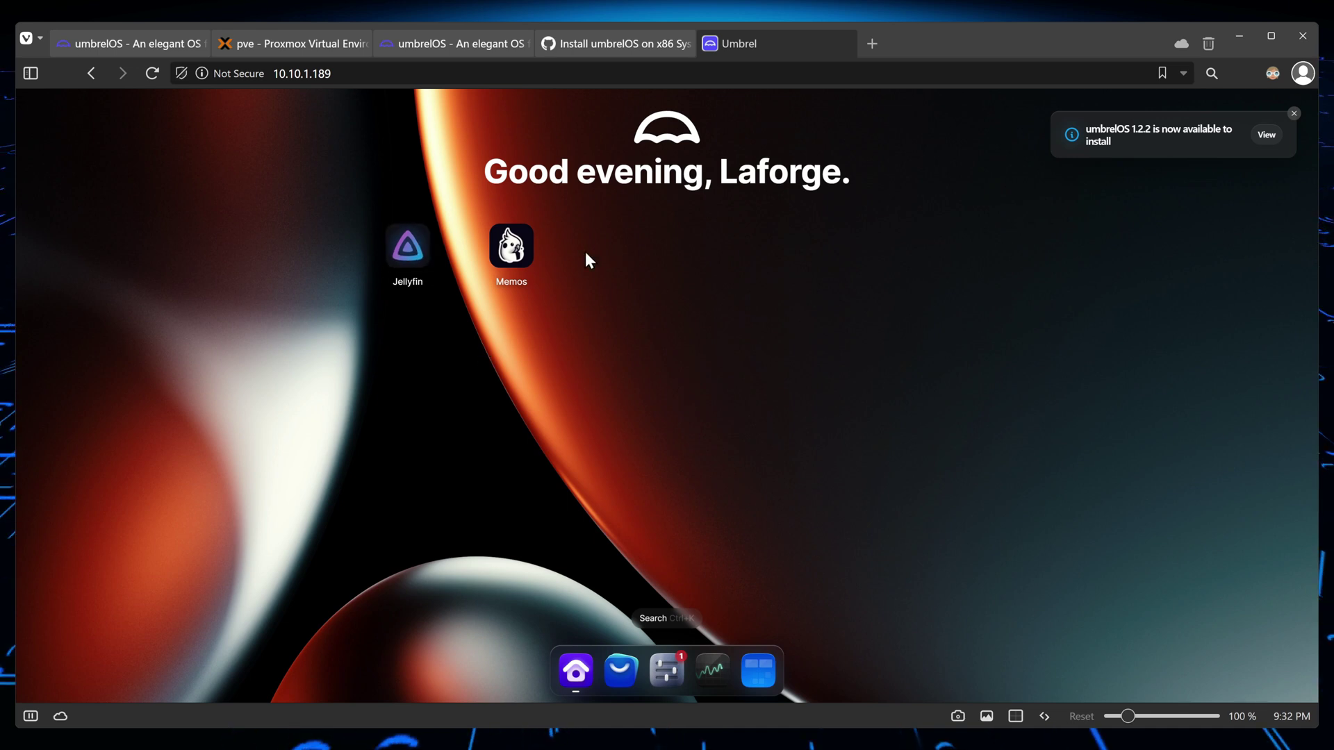
left_click(514, 252)
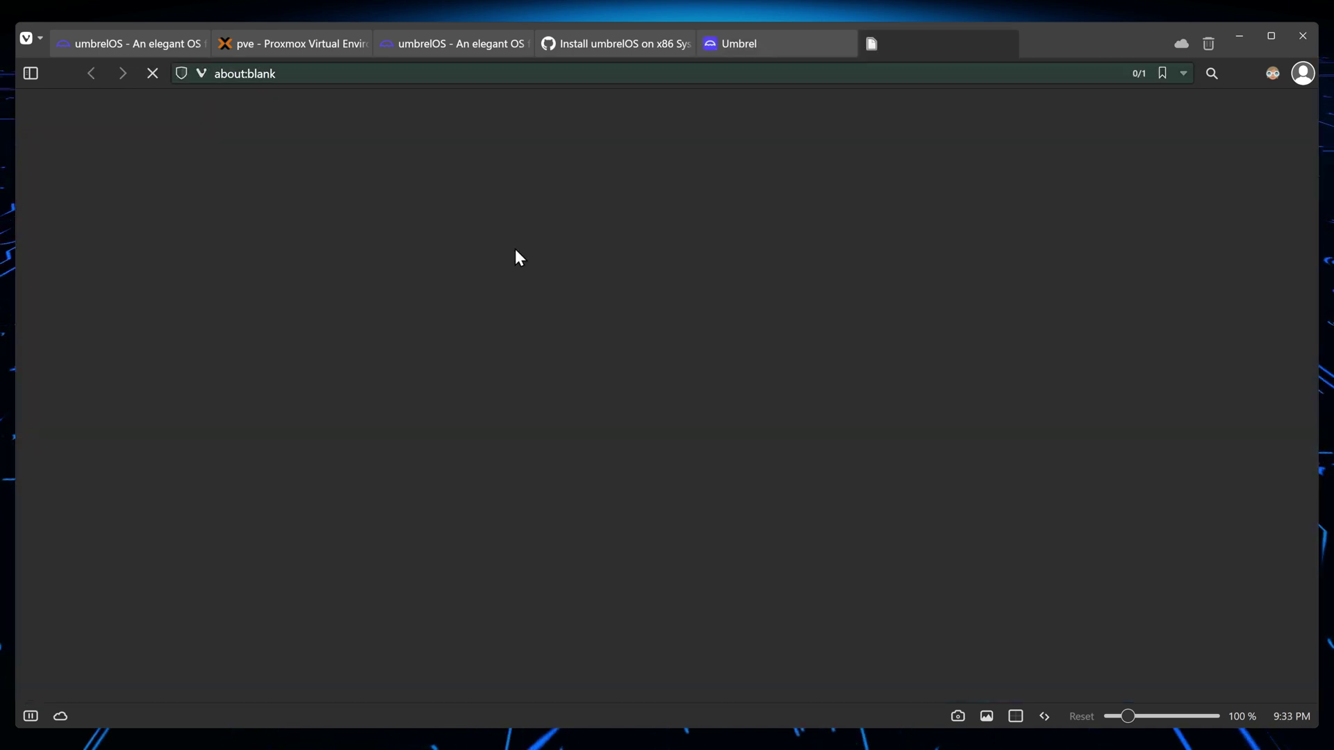
left_click(763, 43)
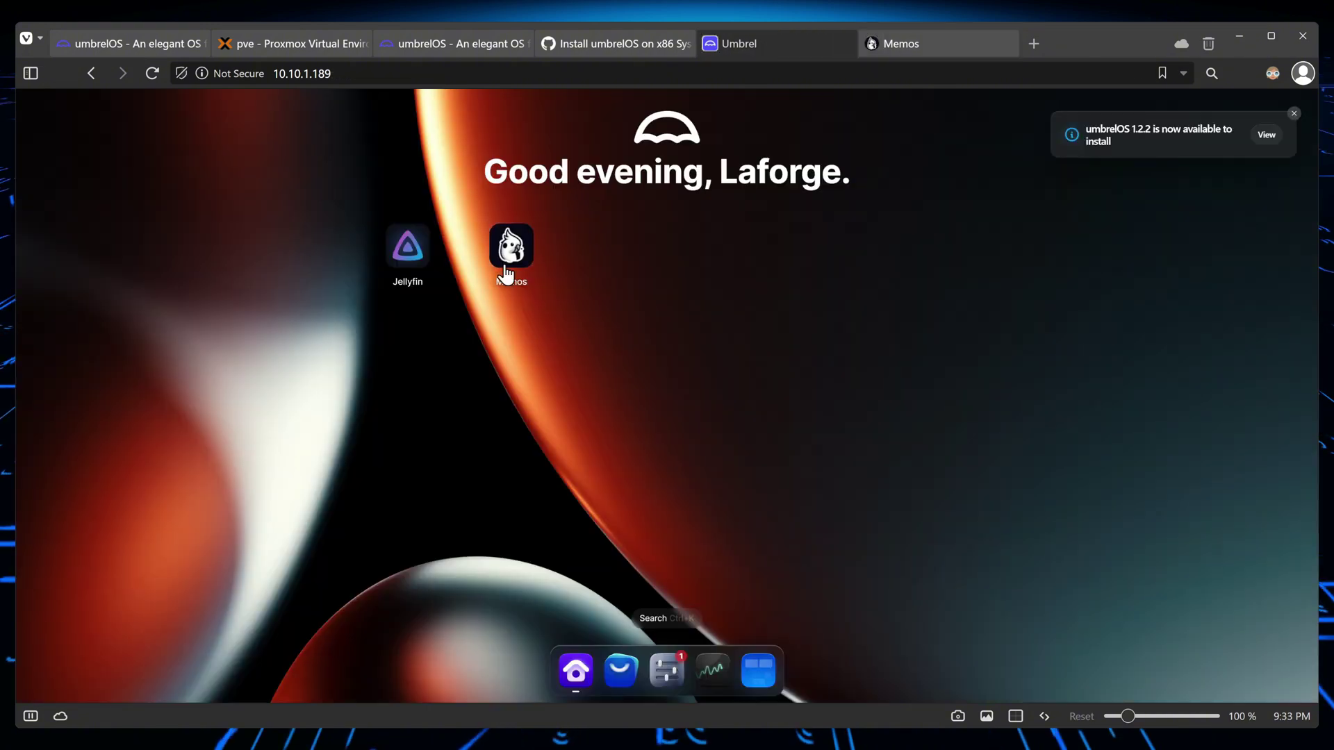
left_click(414, 244)
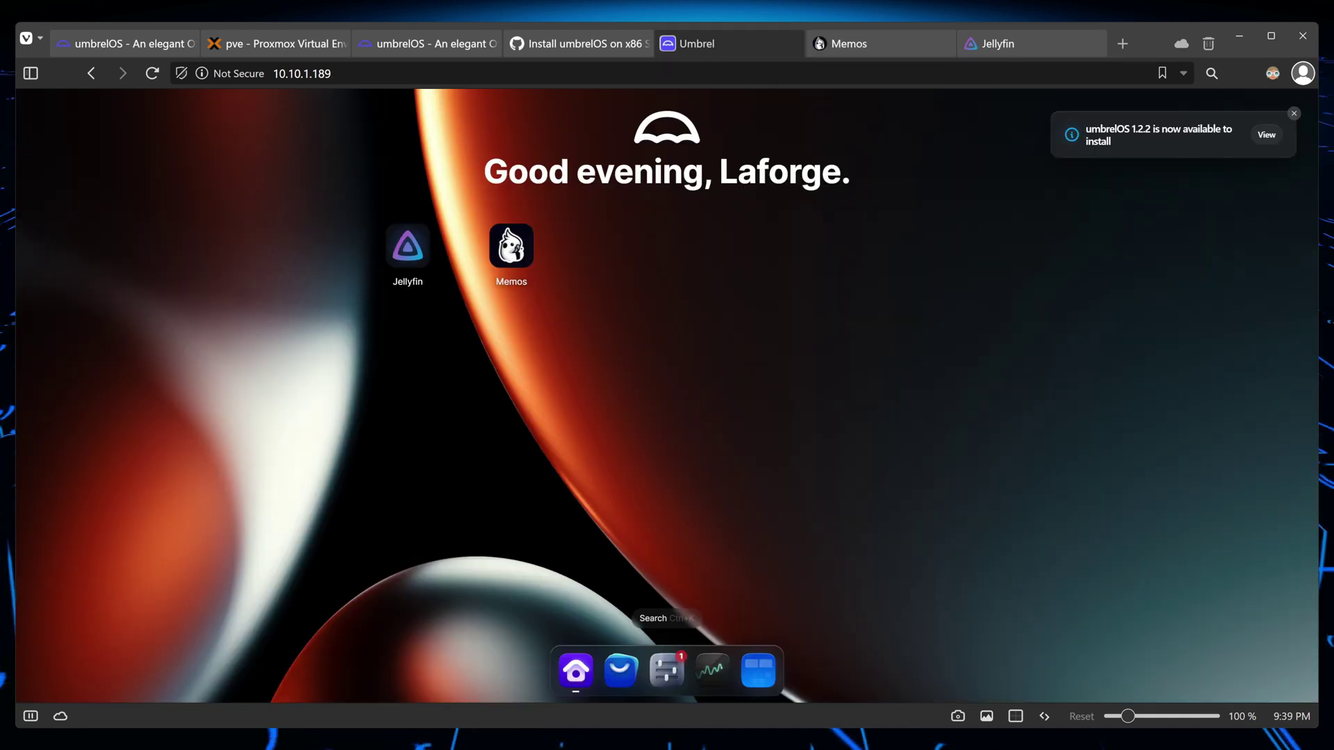
left_click(622, 669)
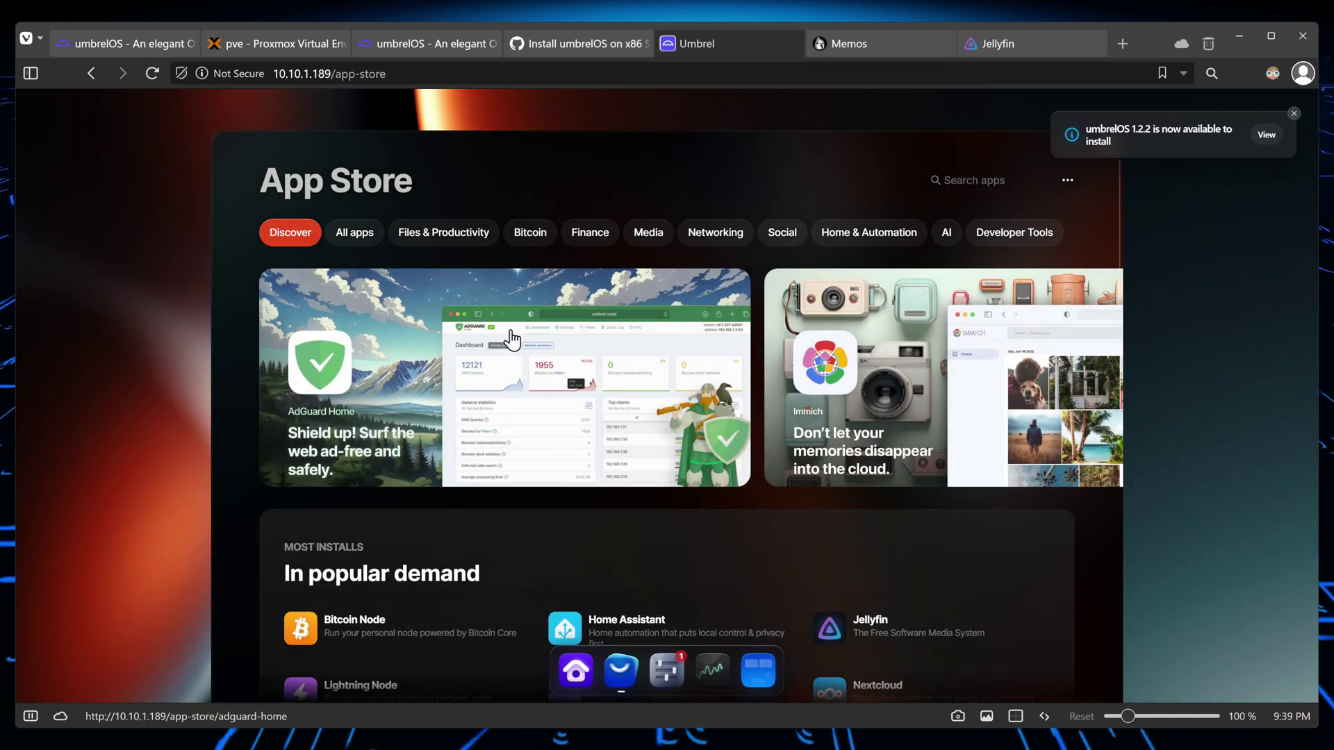
scroll(513, 337, "down", 4)
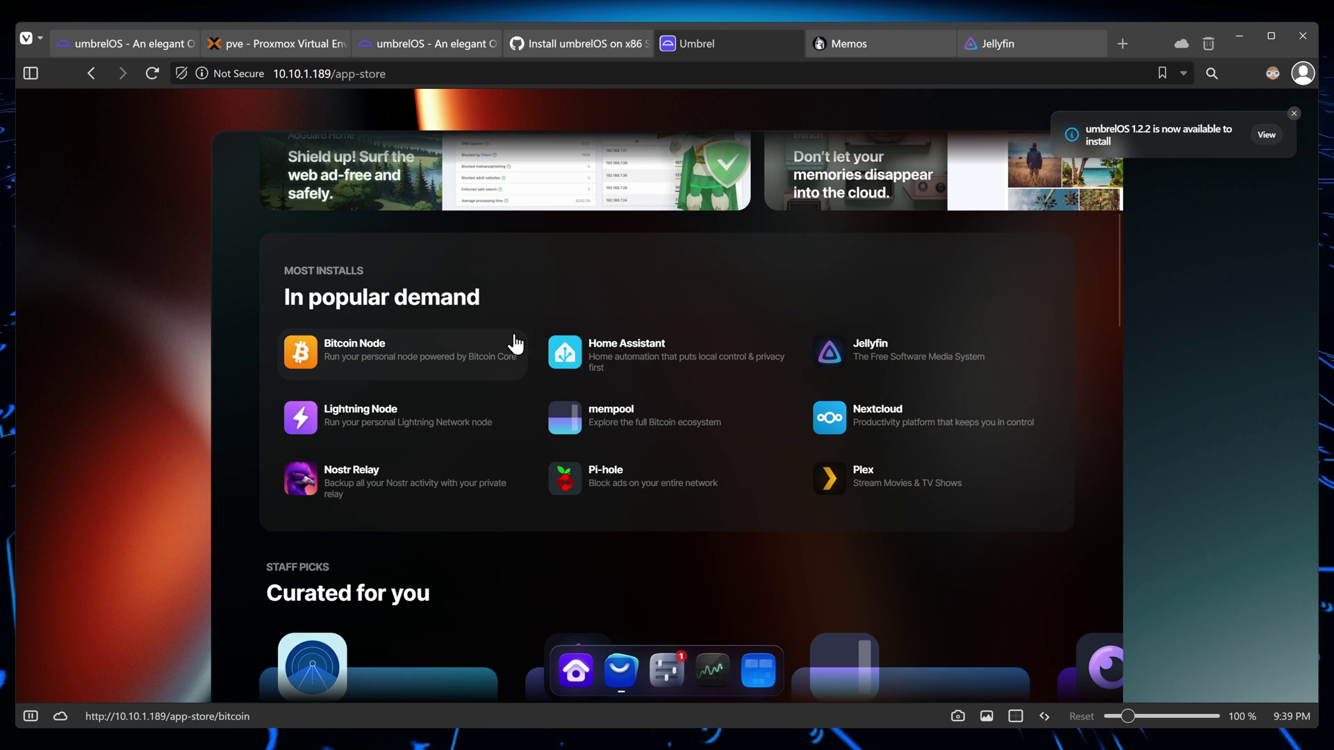
scroll(535, 351, "down", 2)
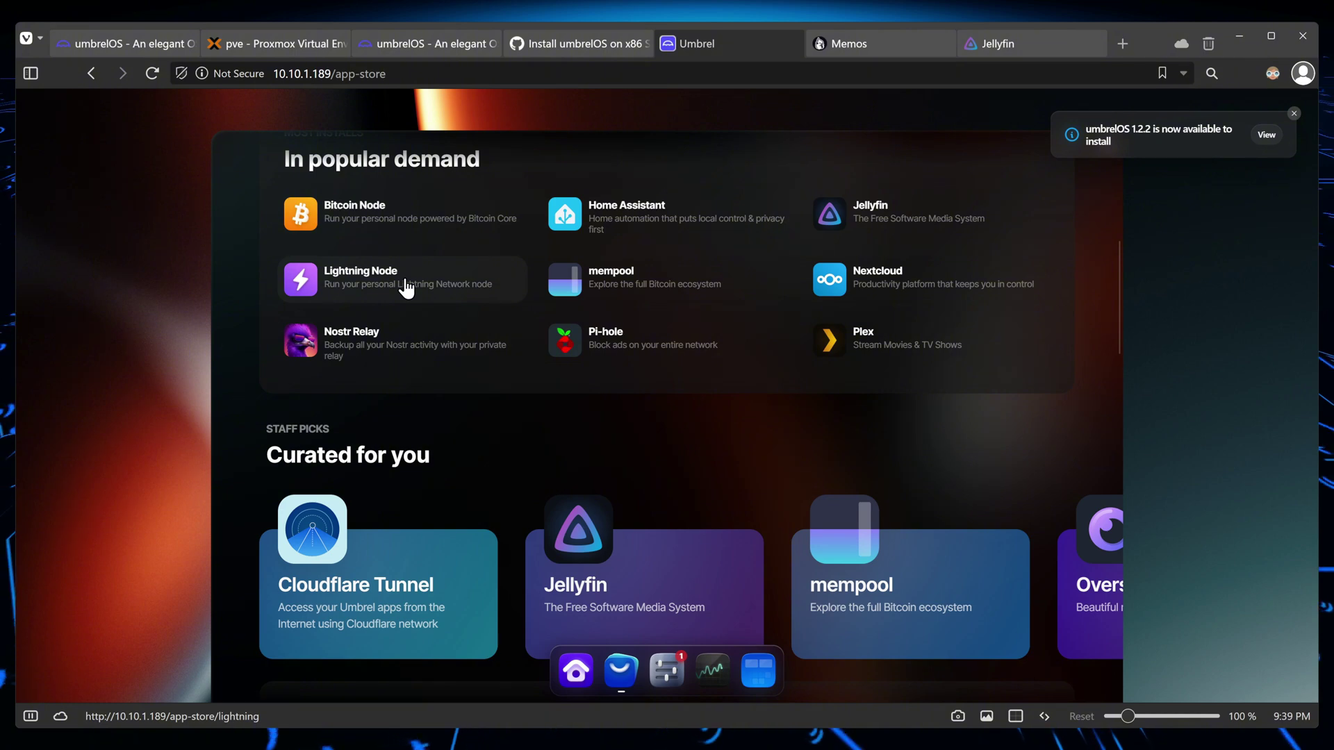
scroll(408, 292, "up", 6)
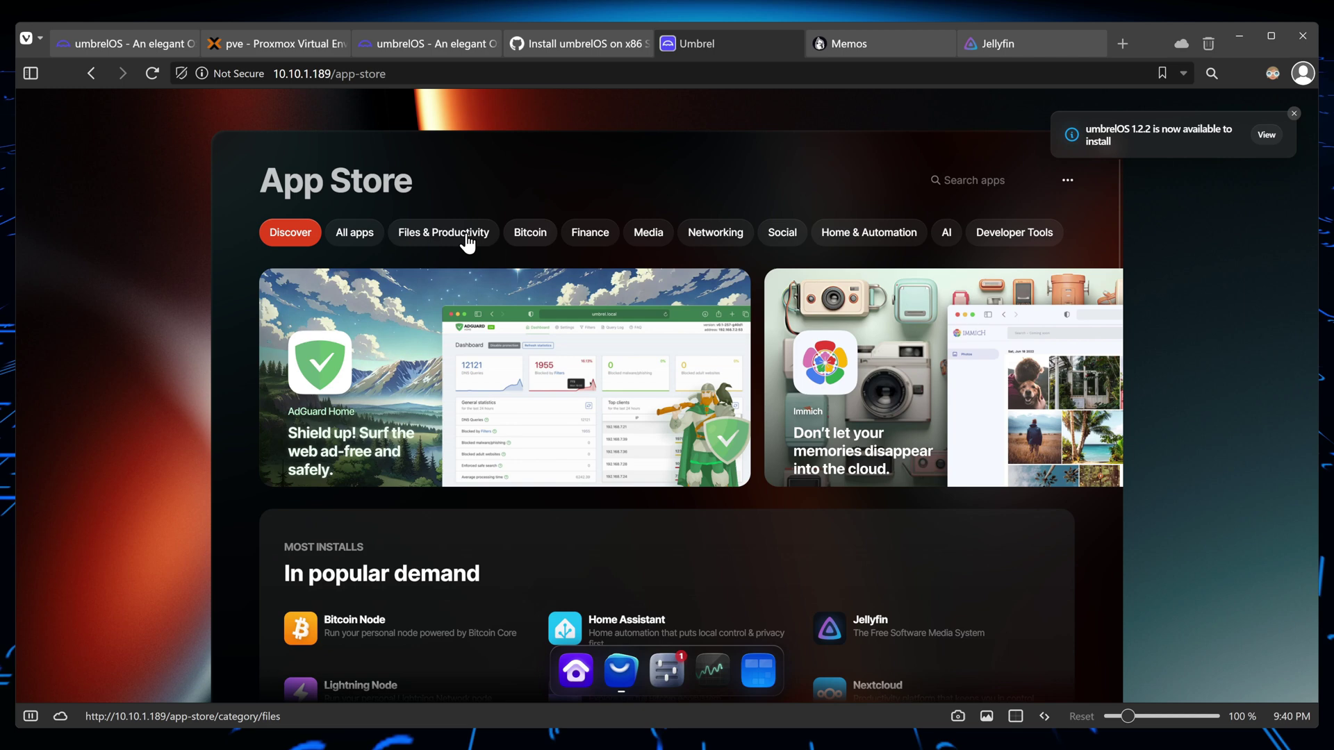
left_click(531, 242)
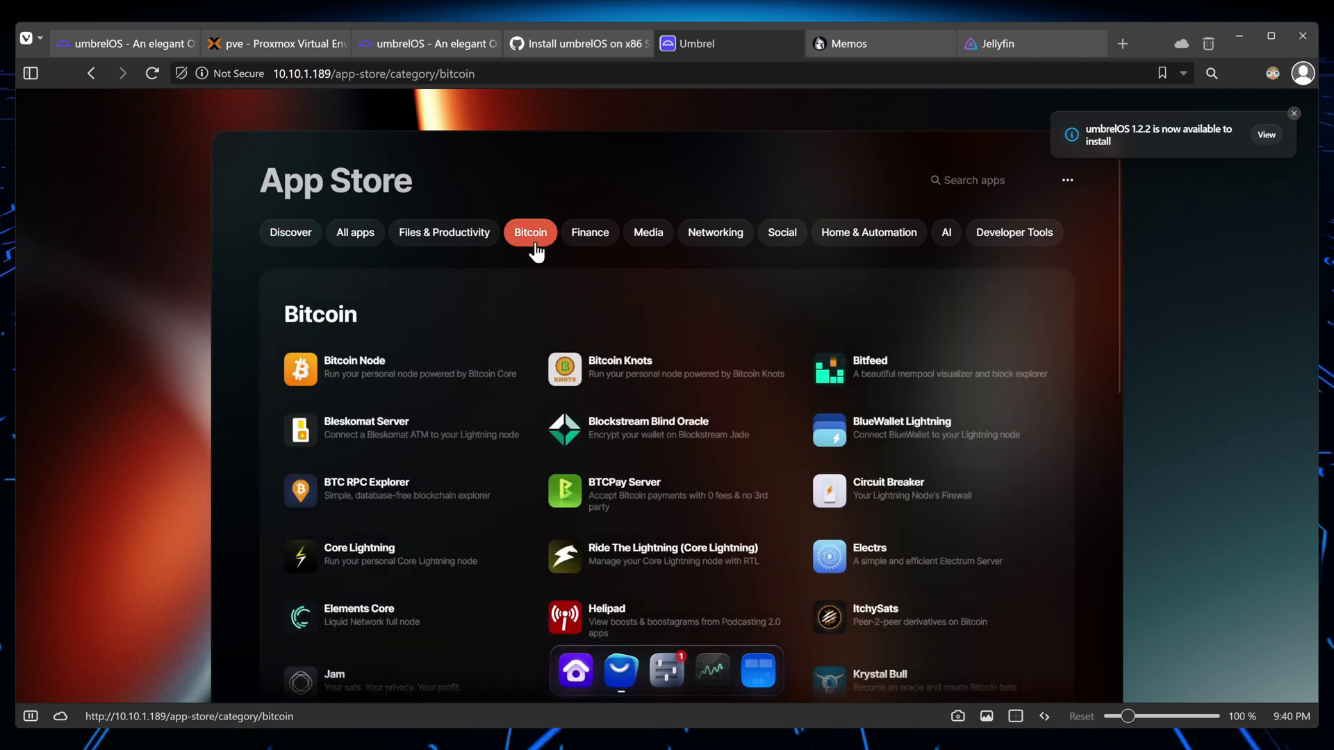
scroll(544, 264, "down", 10)
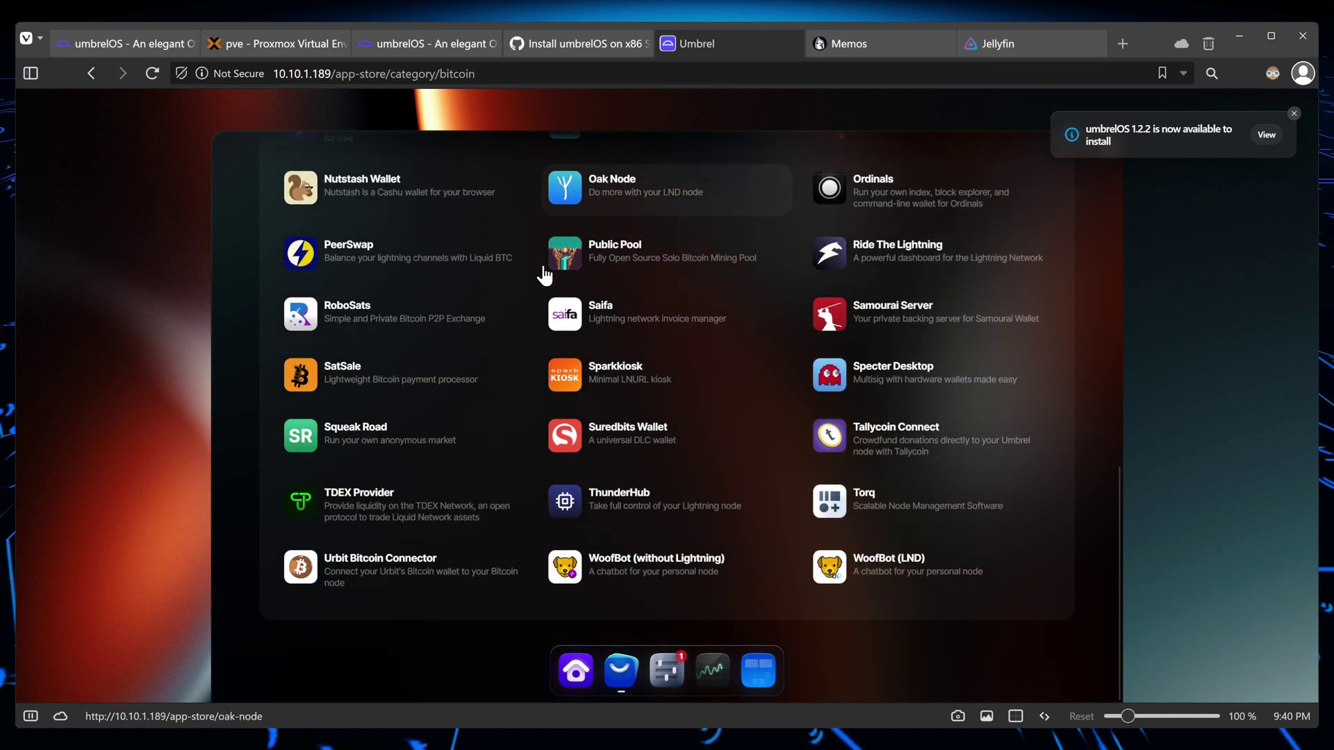
scroll(544, 271, "up", 10)
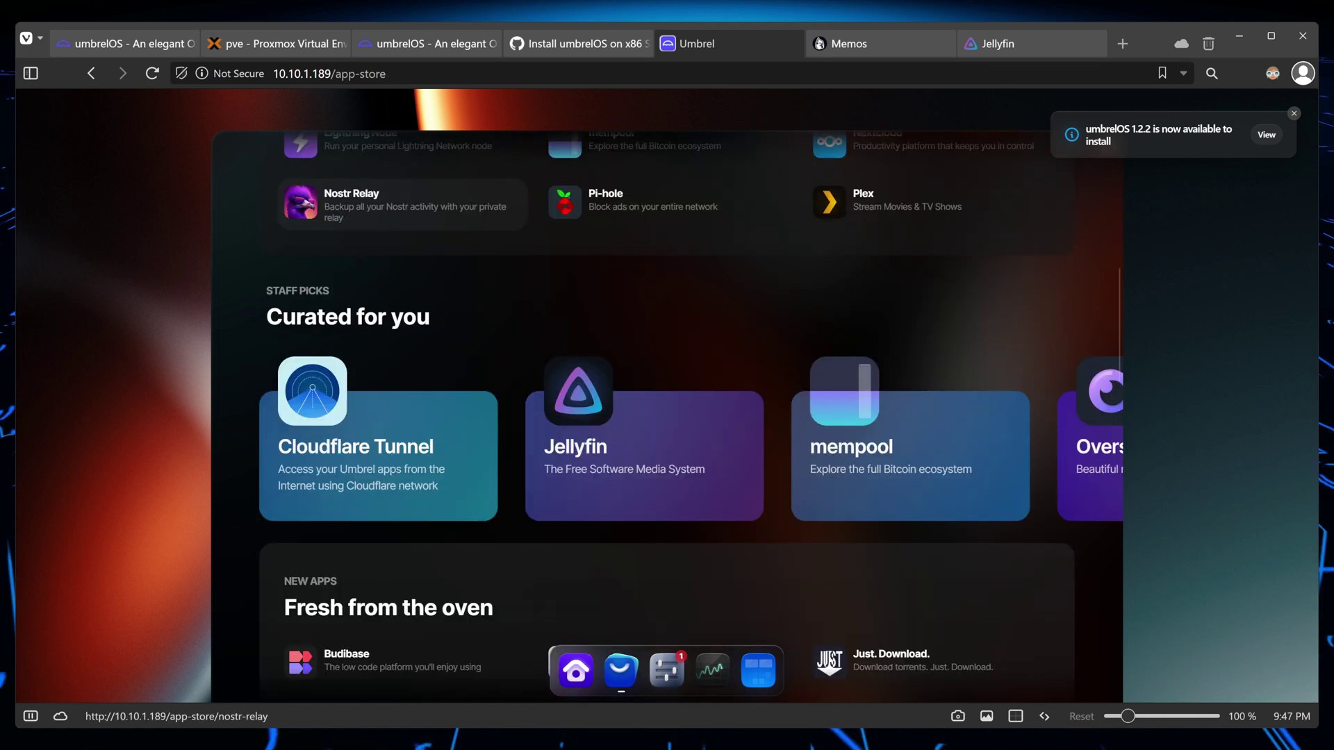
scroll(527, 209, "down", 4)
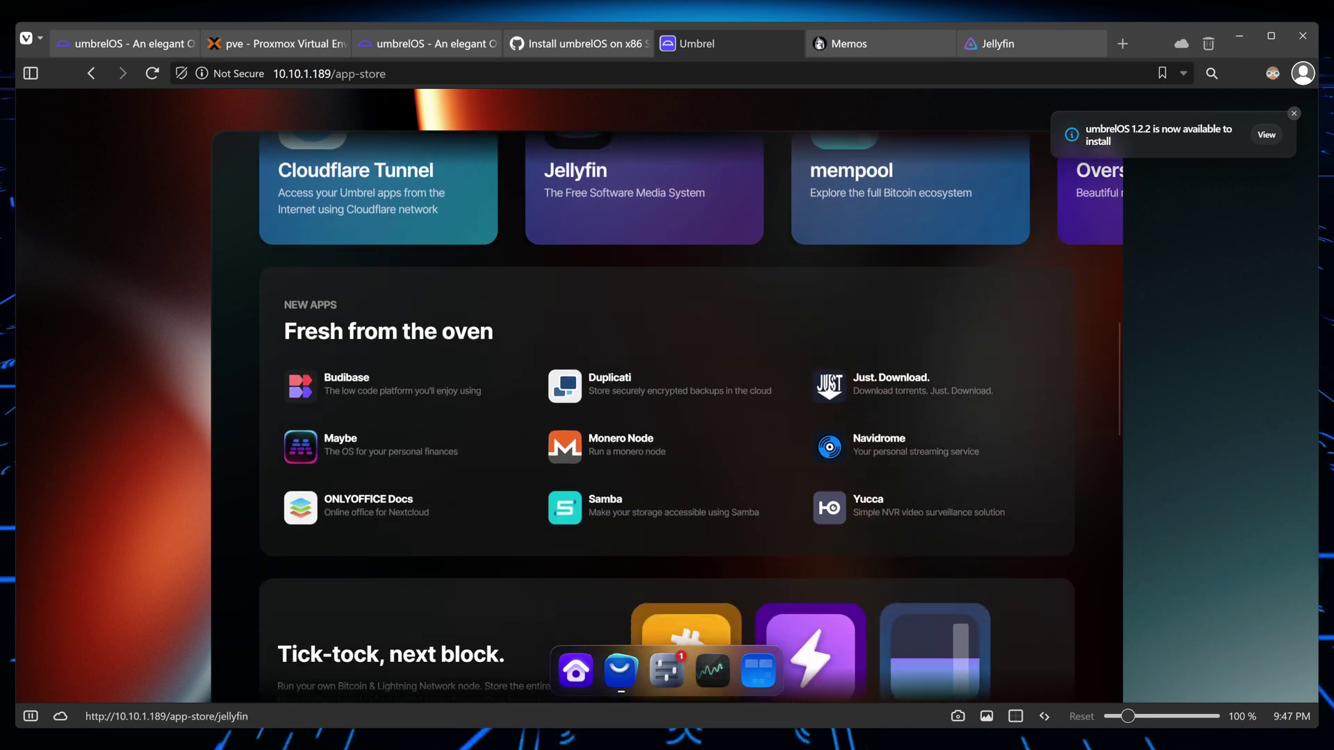
scroll(667, 417, "down", 3)
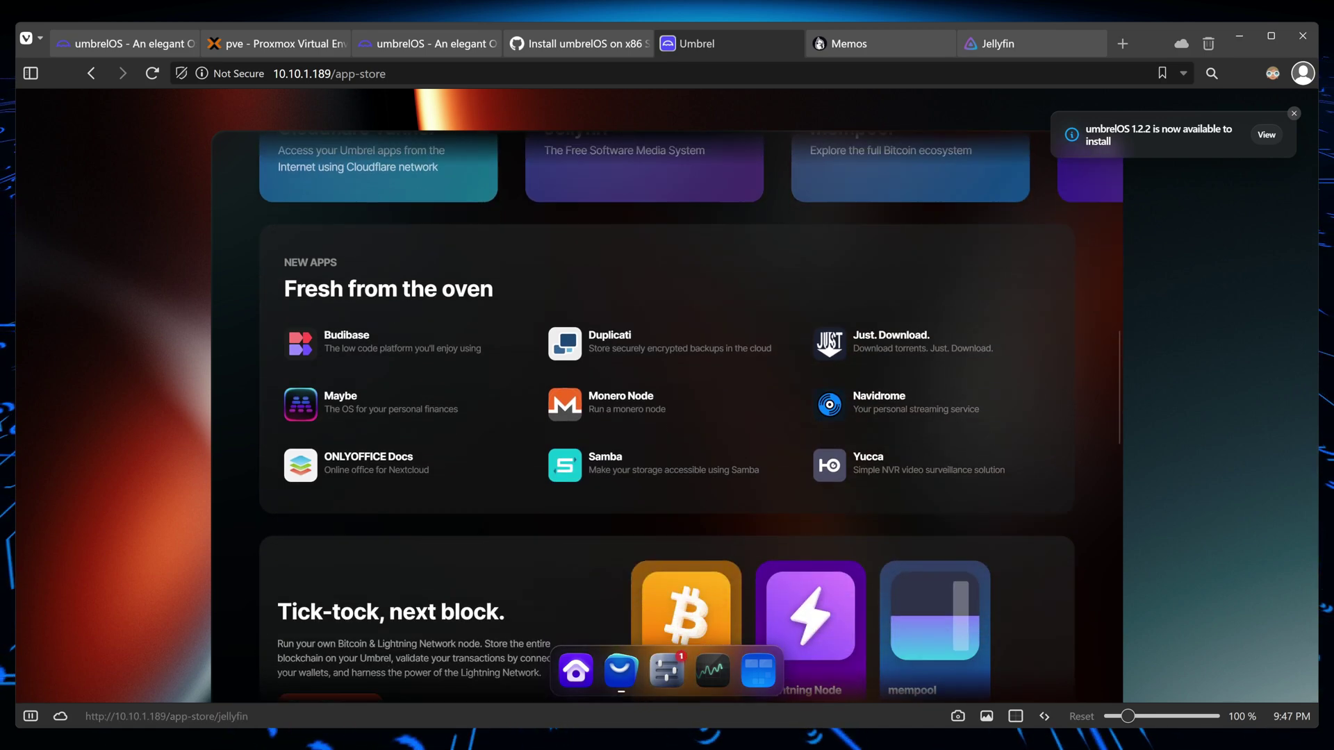
scroll(667, 417, "down", 3)
scroll(667, 417, "down", 7)
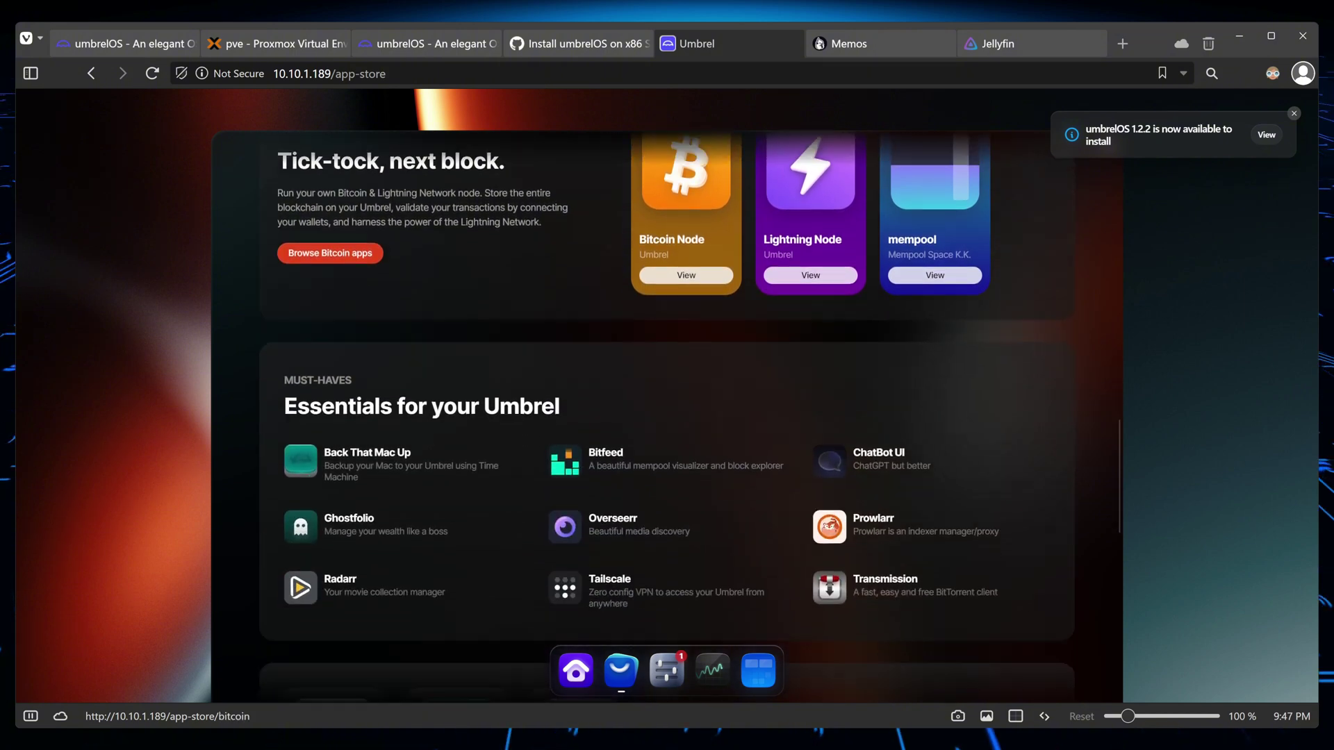
scroll(667, 417, "down", 3)
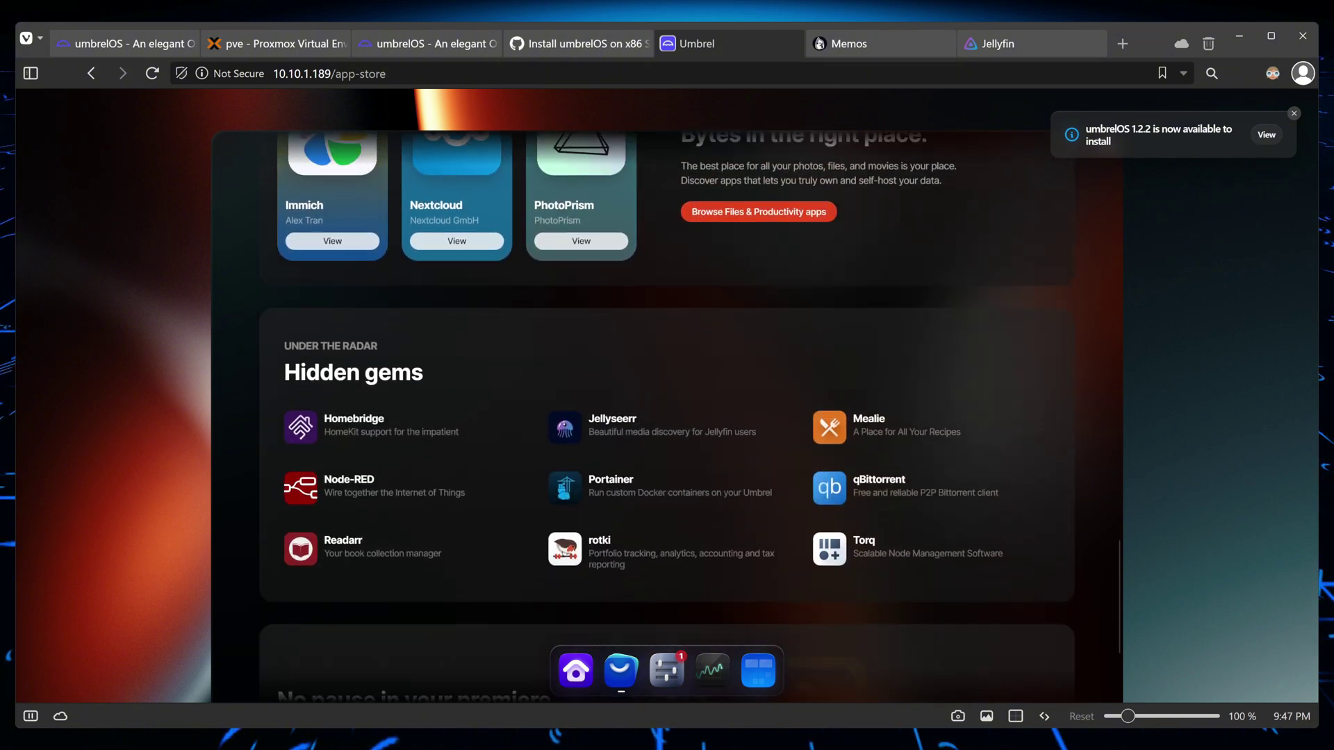
scroll(667, 288, "down", 2)
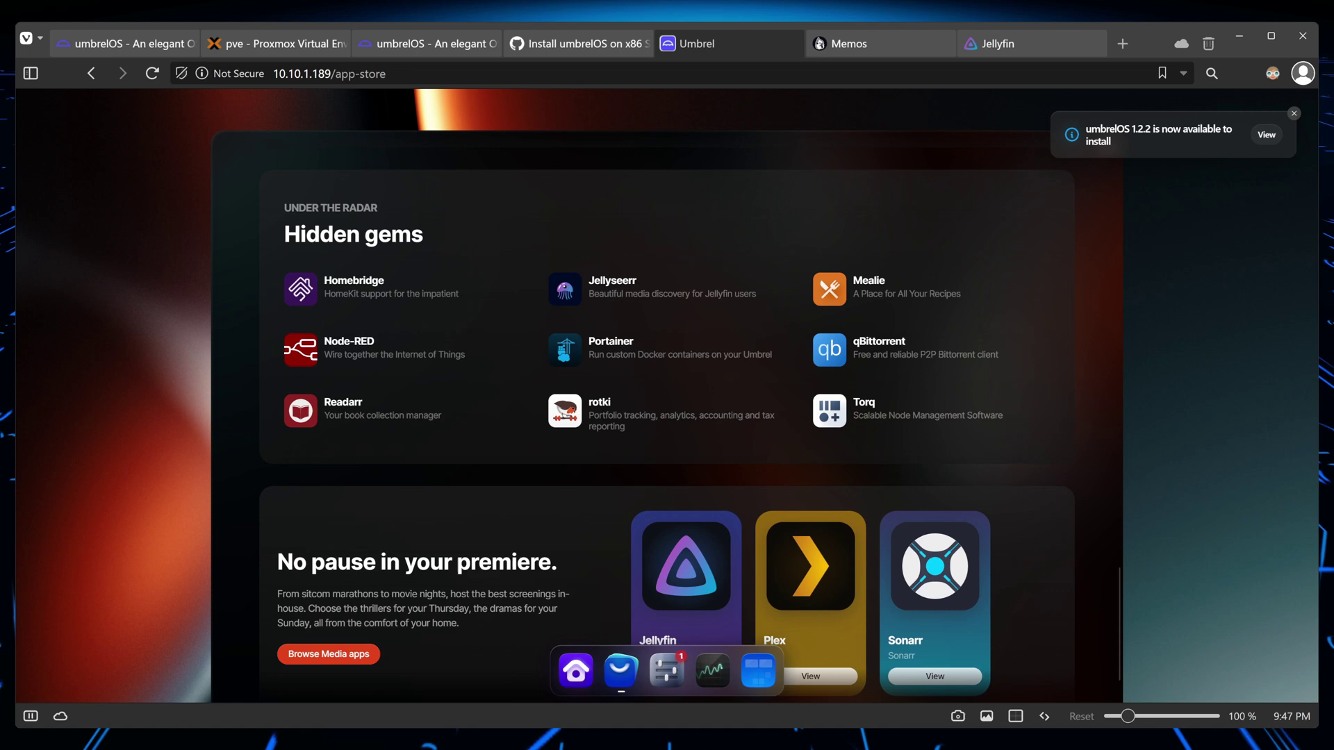
scroll(667, 269, "down", 1)
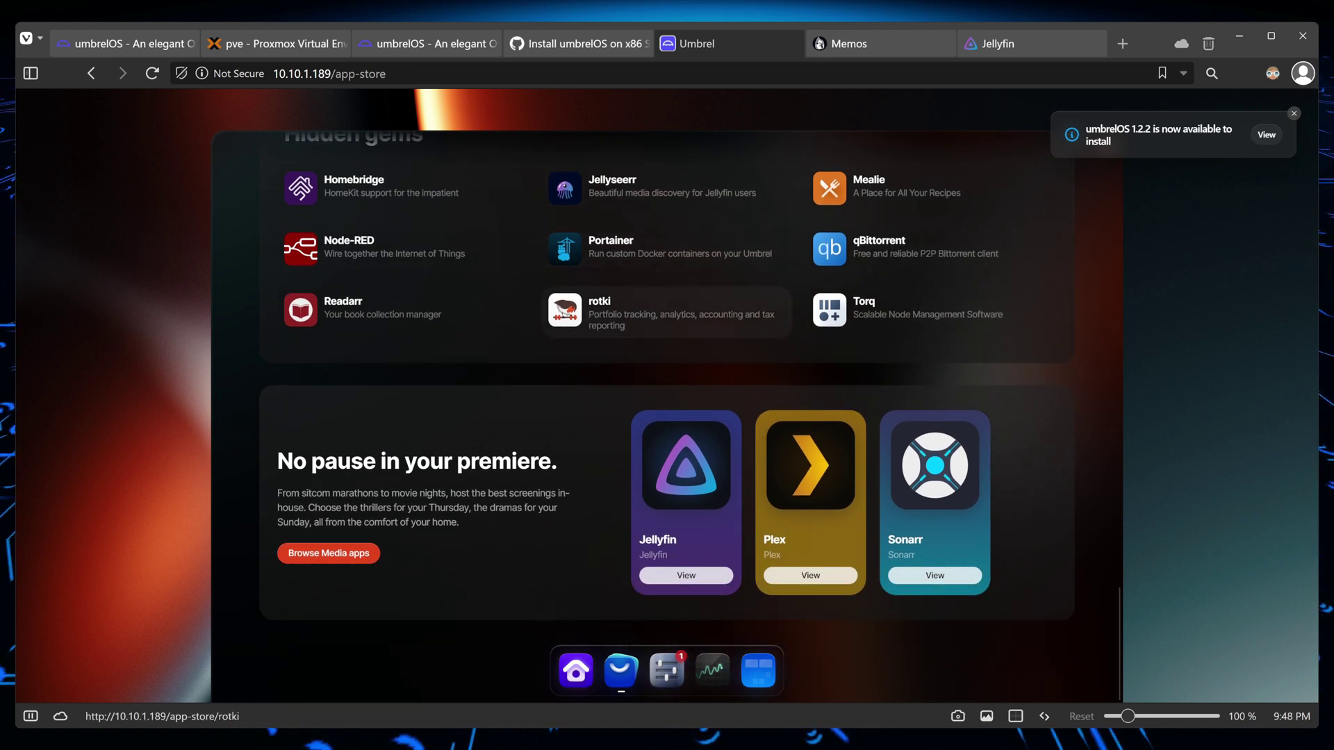
scroll(667, 337, "up", 6)
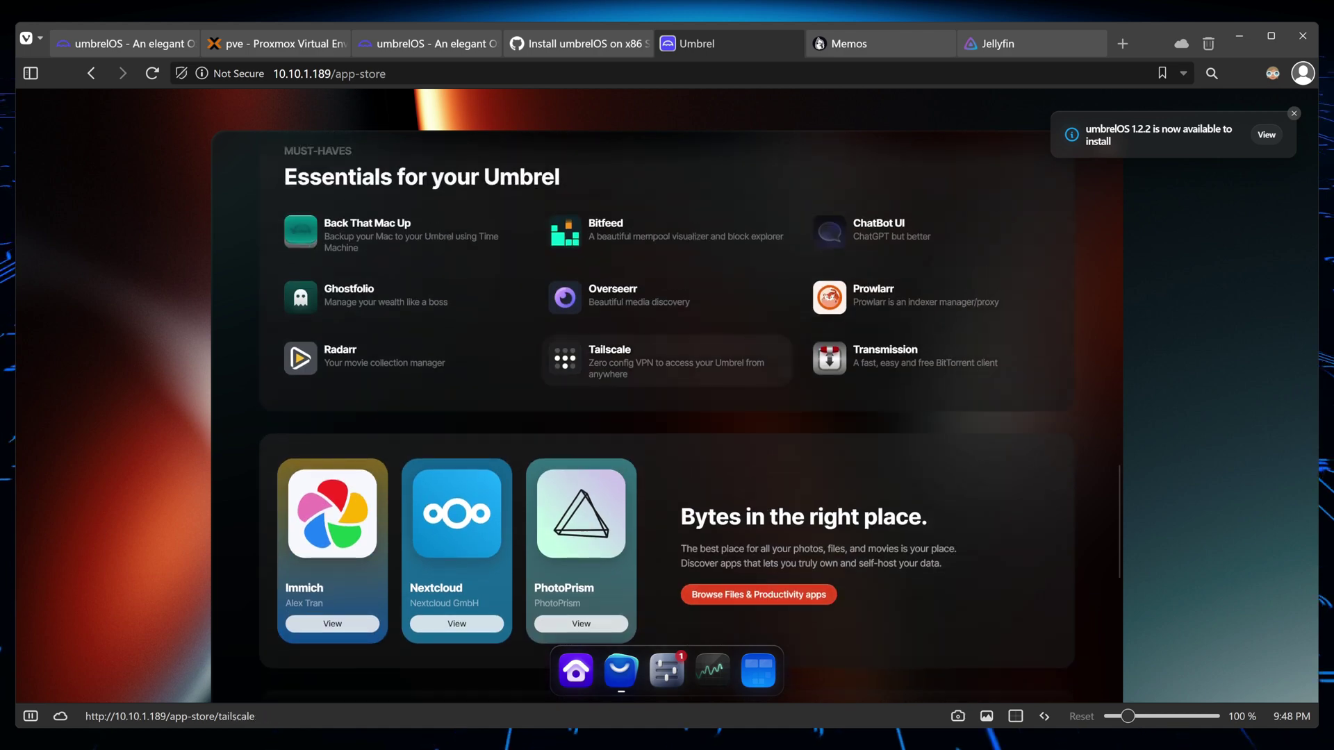
scroll(667, 358, "up", 7)
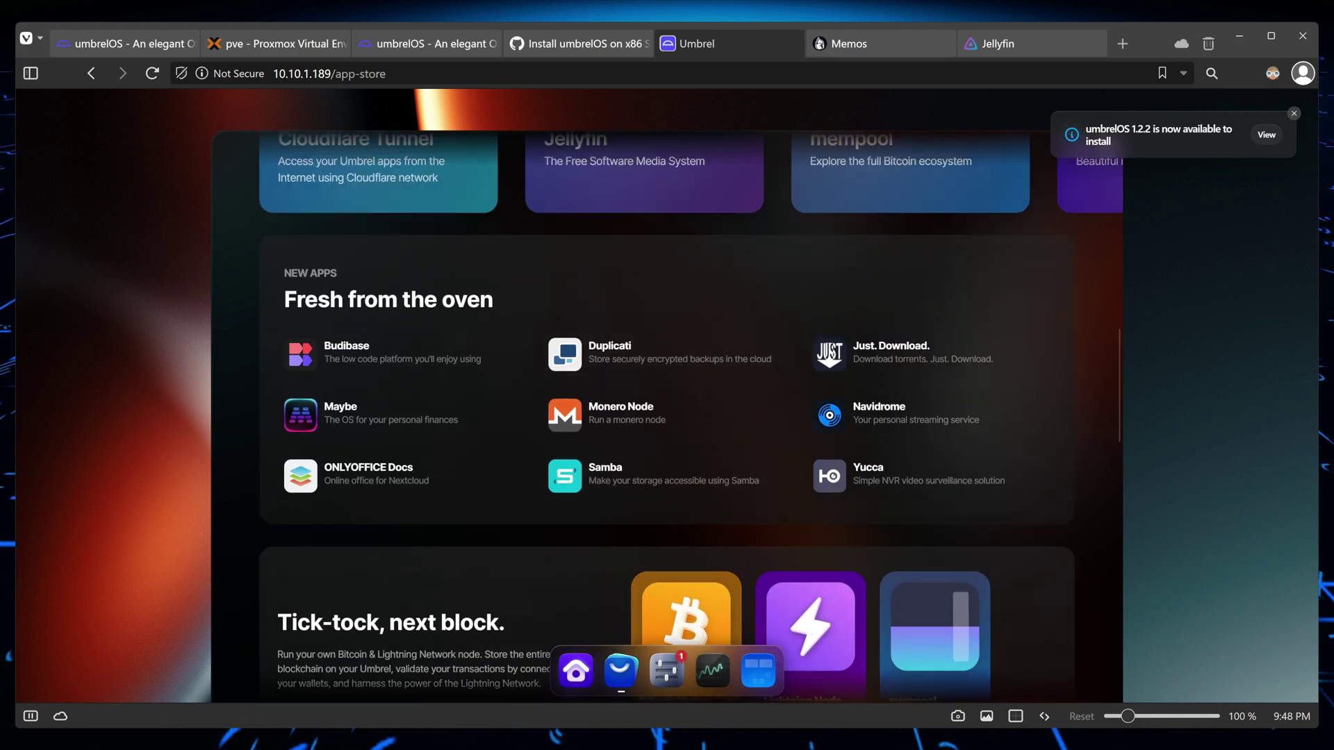
scroll(931, 317, "up", 5)
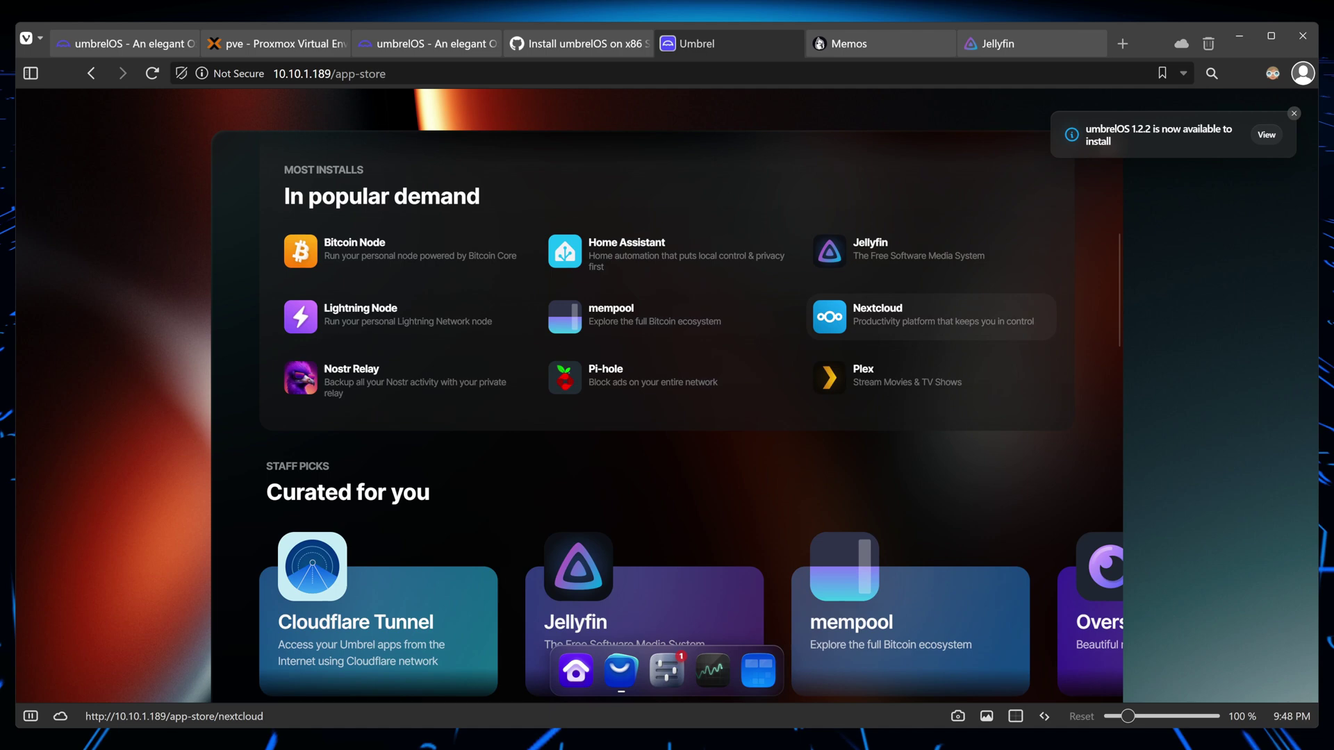
scroll(869, 264, "up", 4)
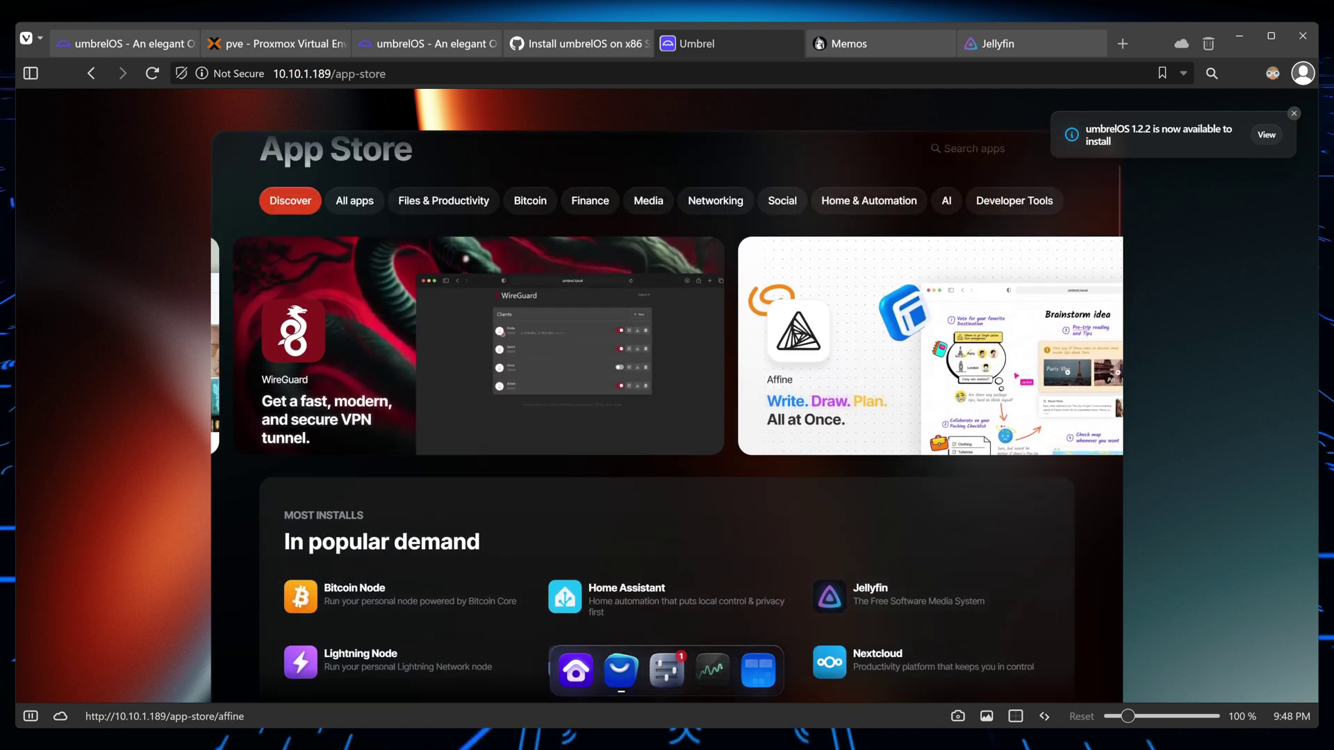
scroll(868, 348, "up", 1)
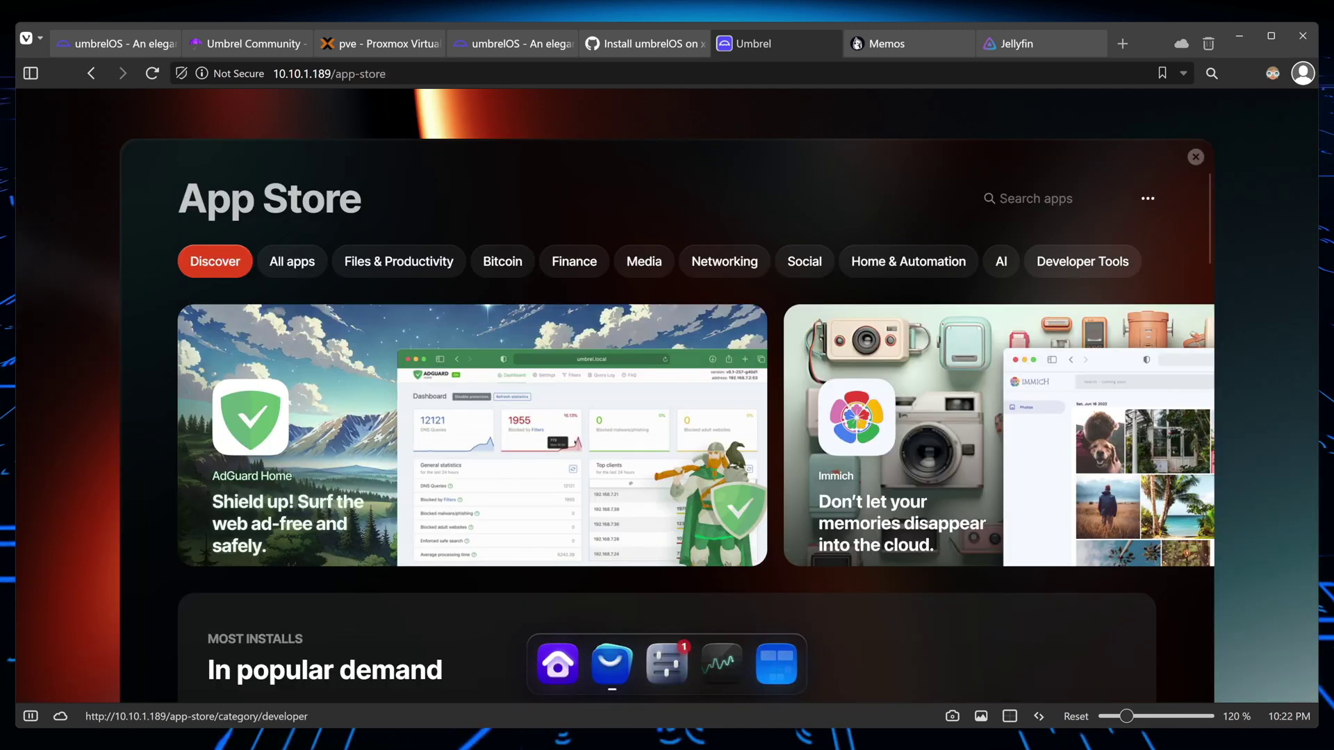
Search the App Store for 'portainer' and open the Portainer app's details page.
left_click(1033, 195)
type("portainer")
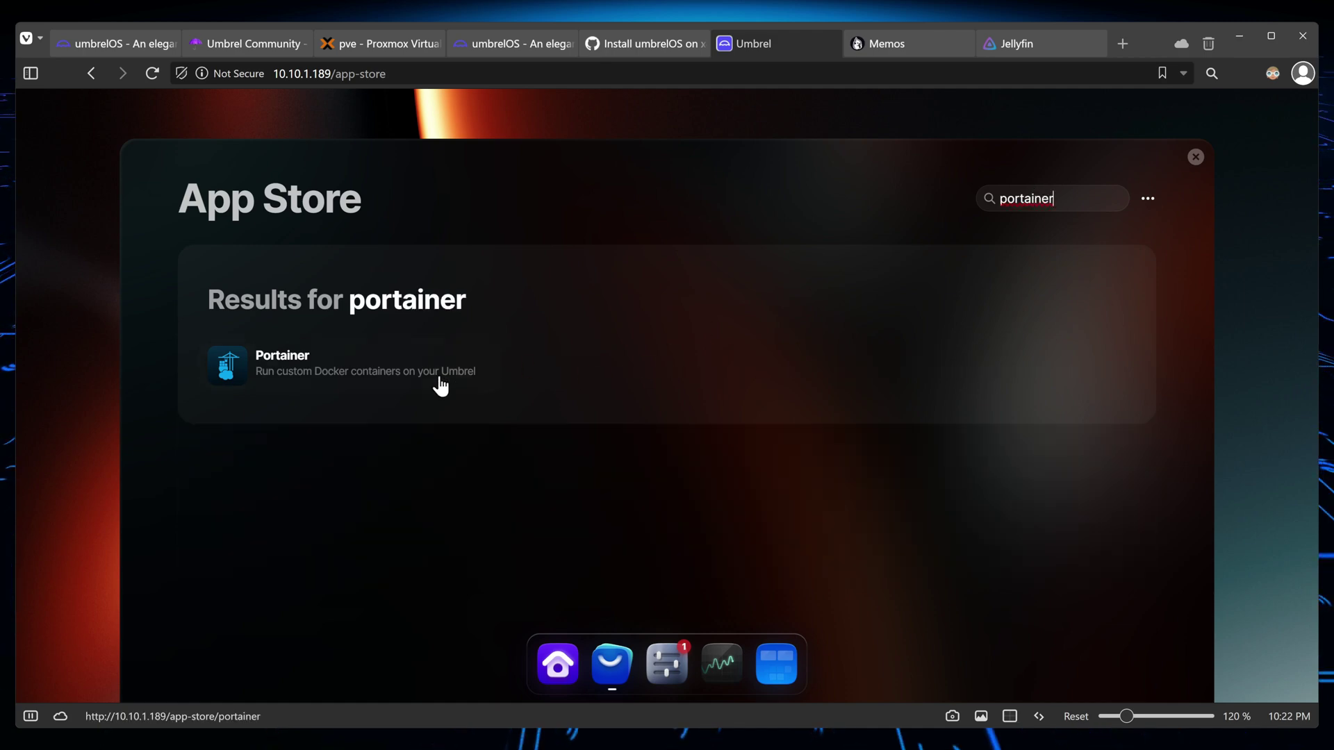
left_click(407, 374)
Browse down through the Portainer detail page, scrolling its horizontal sections sideways.
scroll(486, 379, "down", 1)
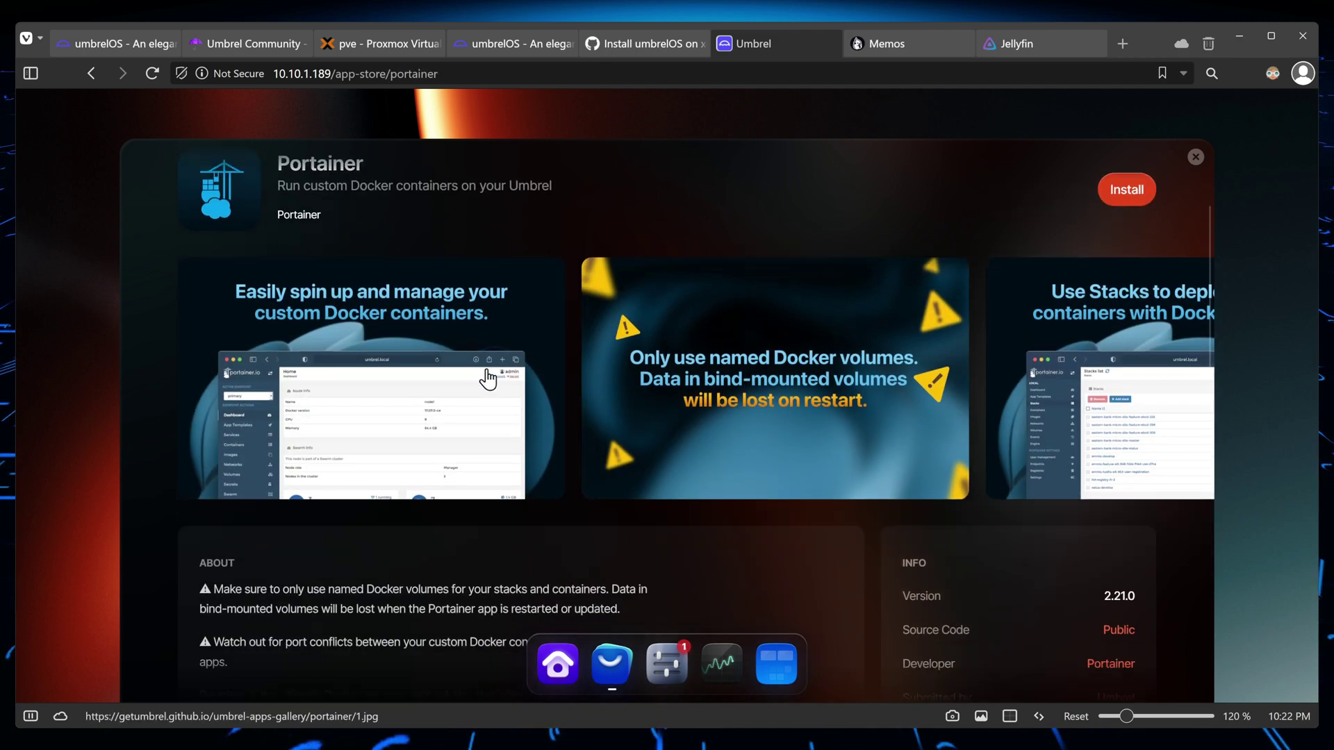
scroll(488, 379, "down", 1)
scroll(521, 372, "right", 2)
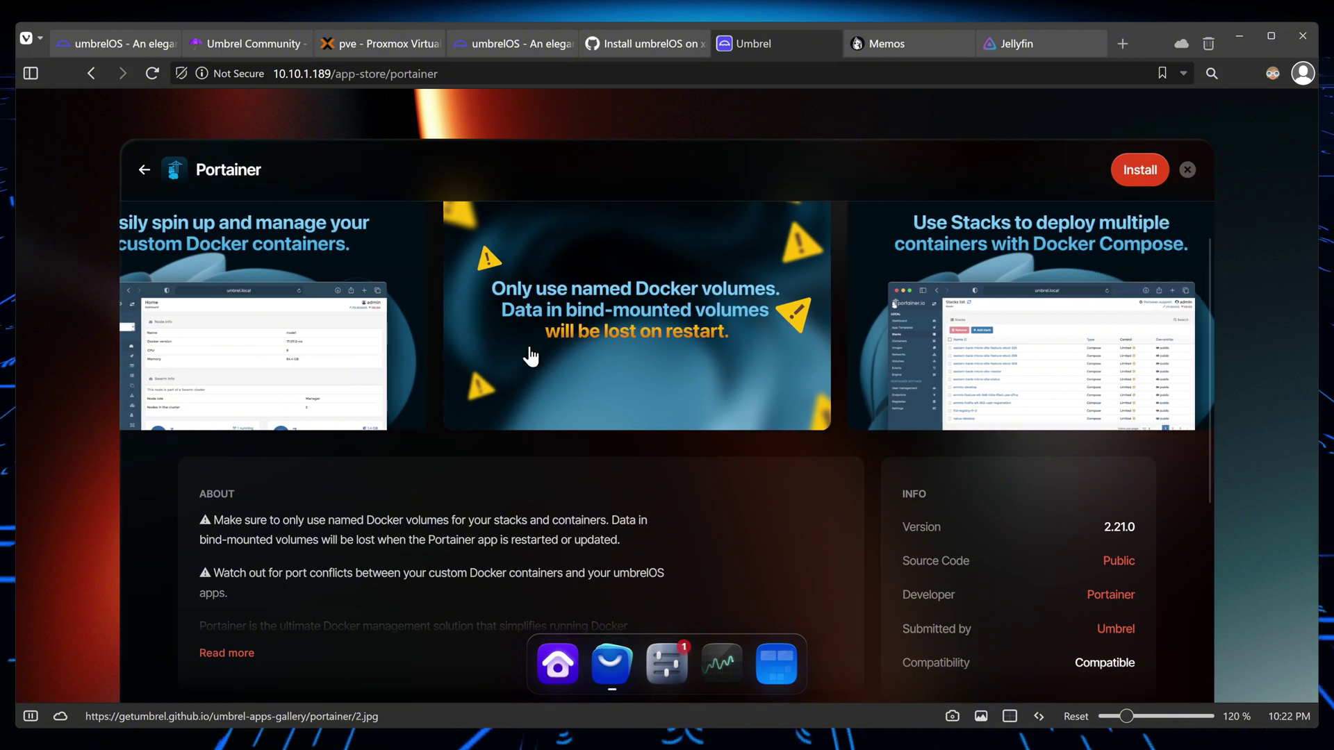
scroll(535, 374, "down", 1)
scroll(533, 368, "right", 1)
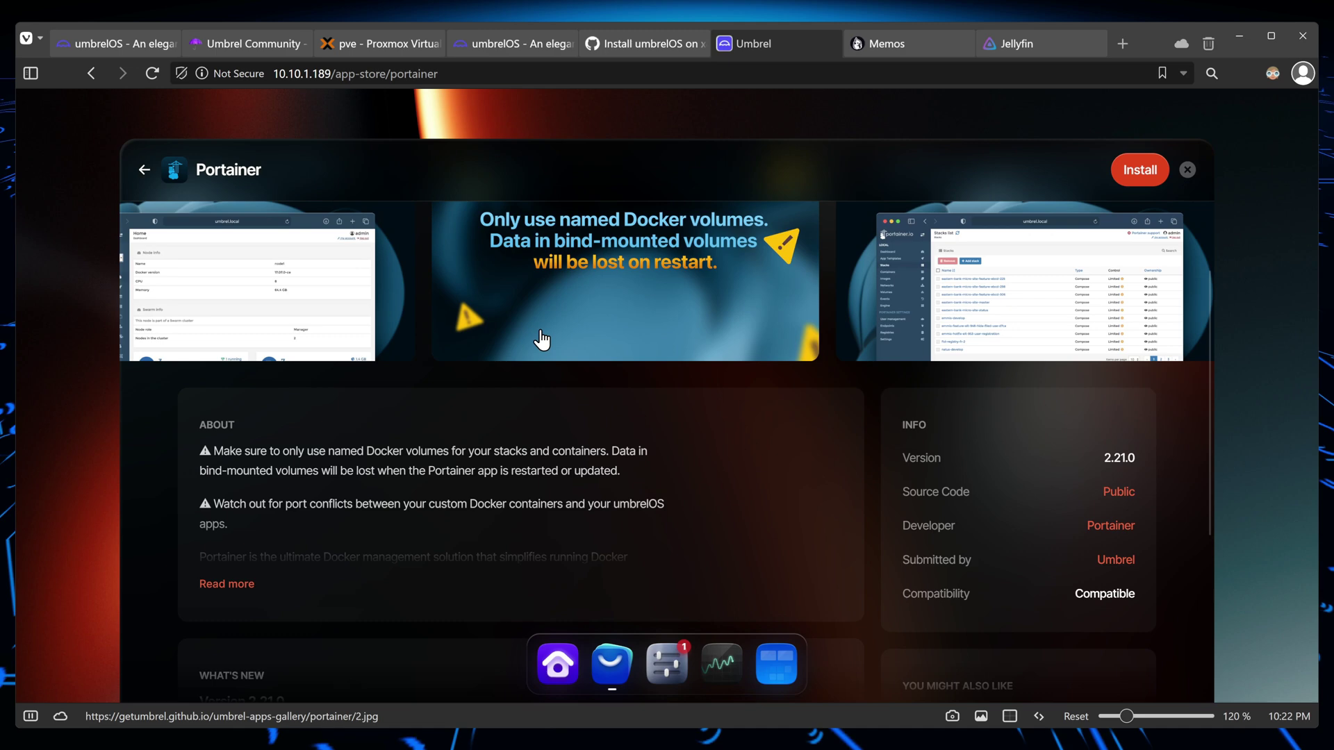
scroll(511, 348, "down", 1)
scroll(512, 350, "down", 5)
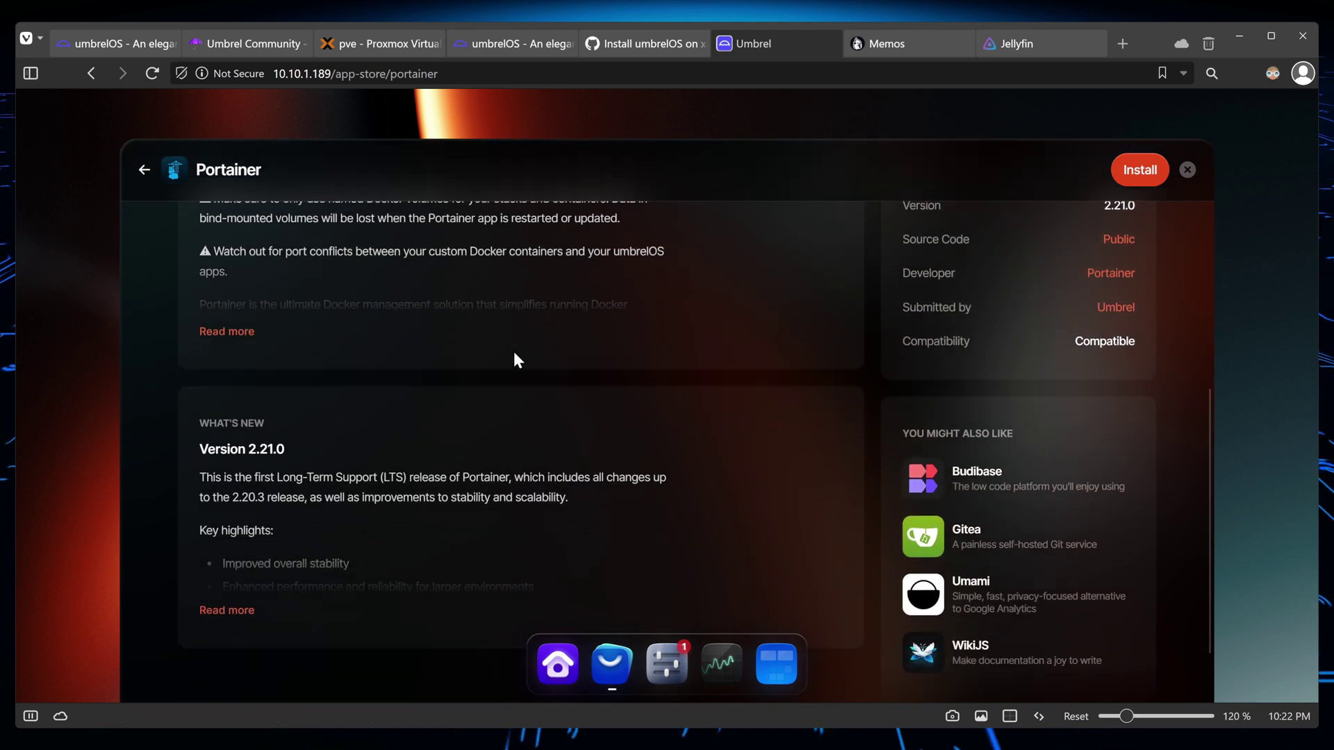
scroll(514, 354, "up", 6)
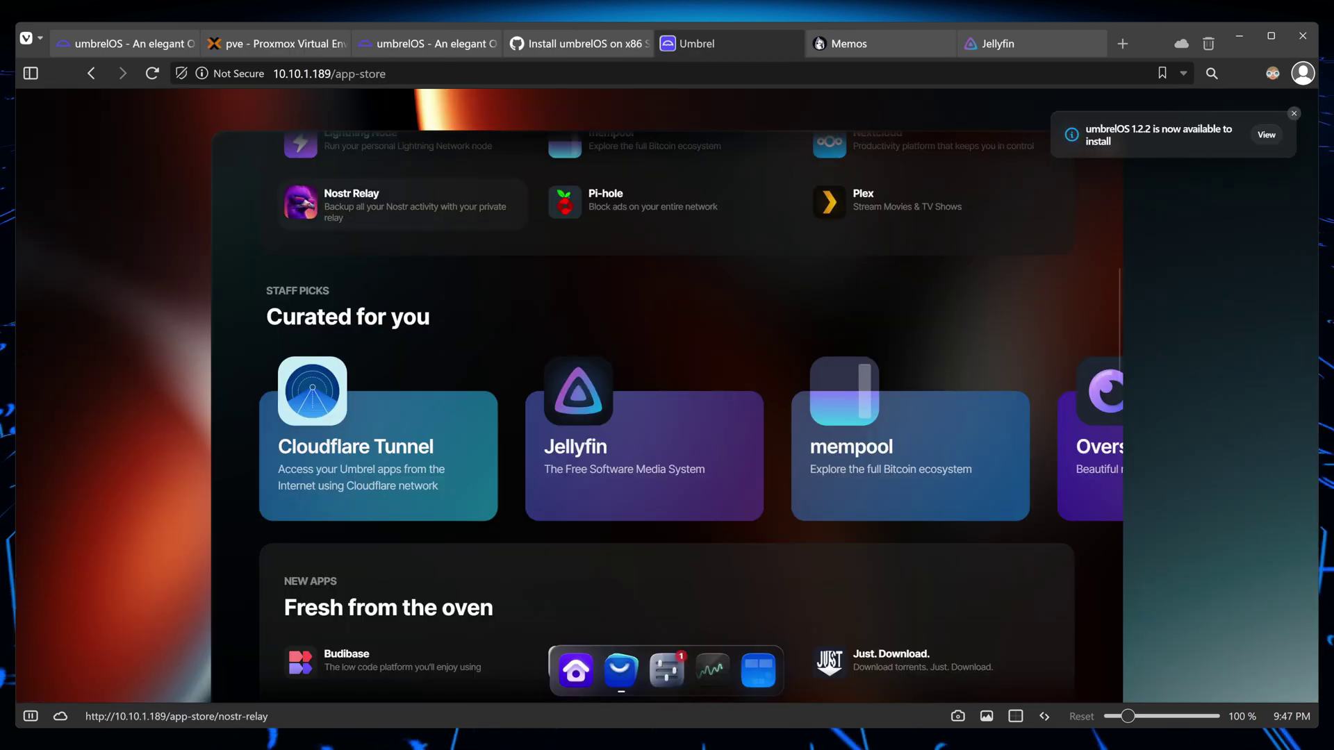
Scroll down the Umbrel Community forum's categories and latest support topics.
scroll(646, 348, "down", 4)
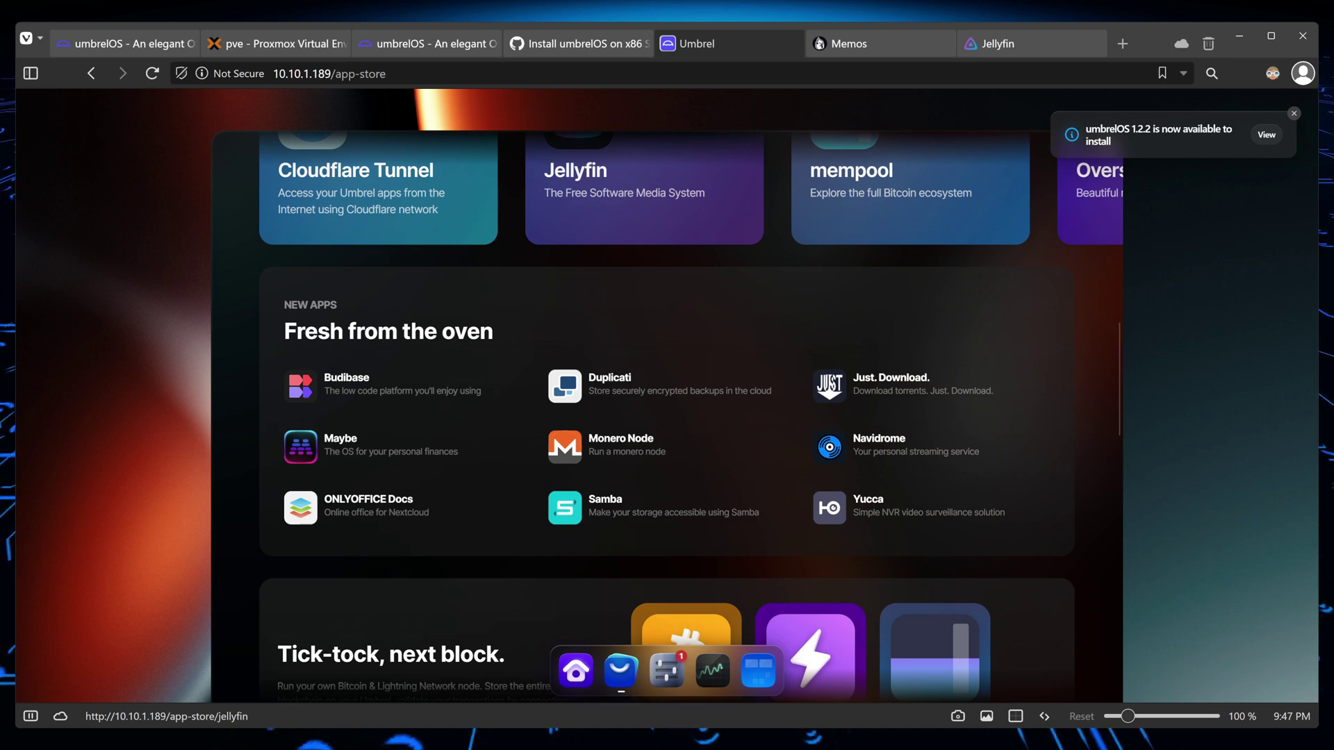
Scroll down through the App Store's curated and new apps, then back up.
scroll(848, 406, "down", 5)
scroll(667, 417, "down", 6)
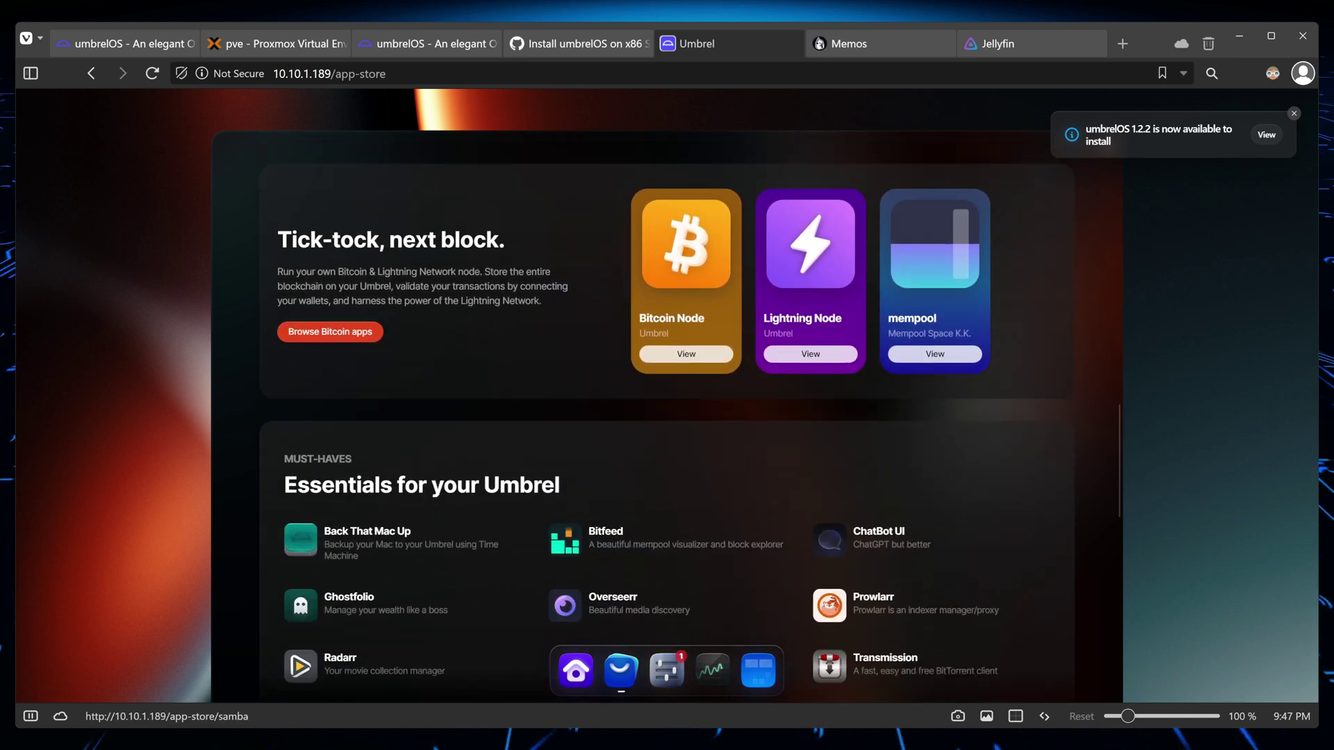
scroll(667, 417, "down", 3)
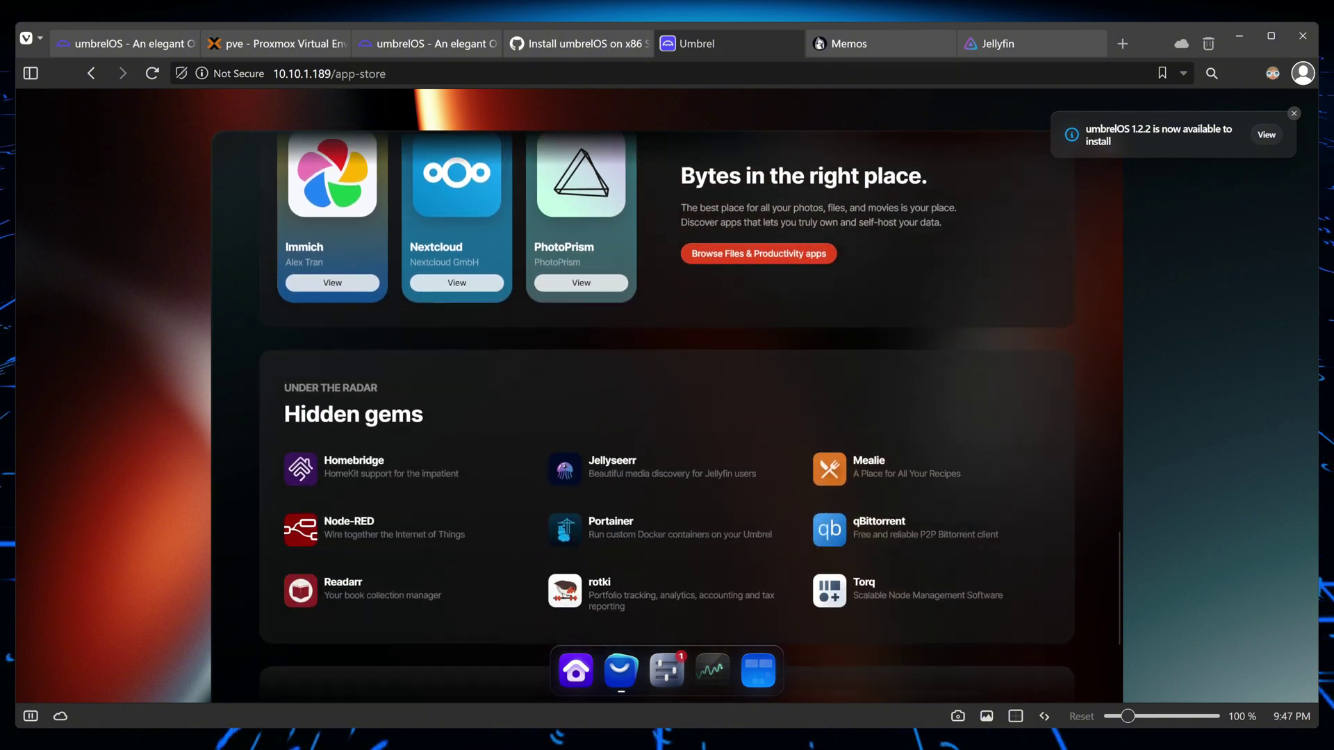
scroll(667, 291, "down", 2)
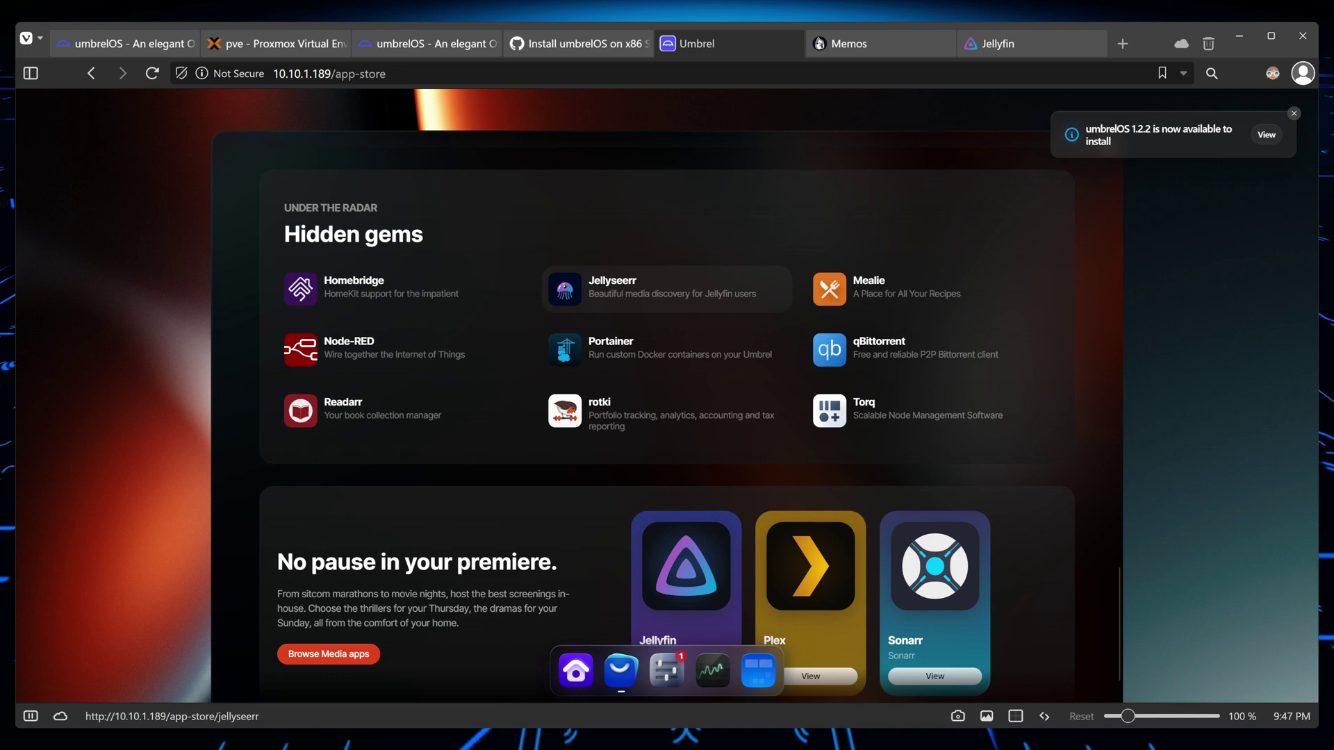
scroll(667, 270, "down", 1)
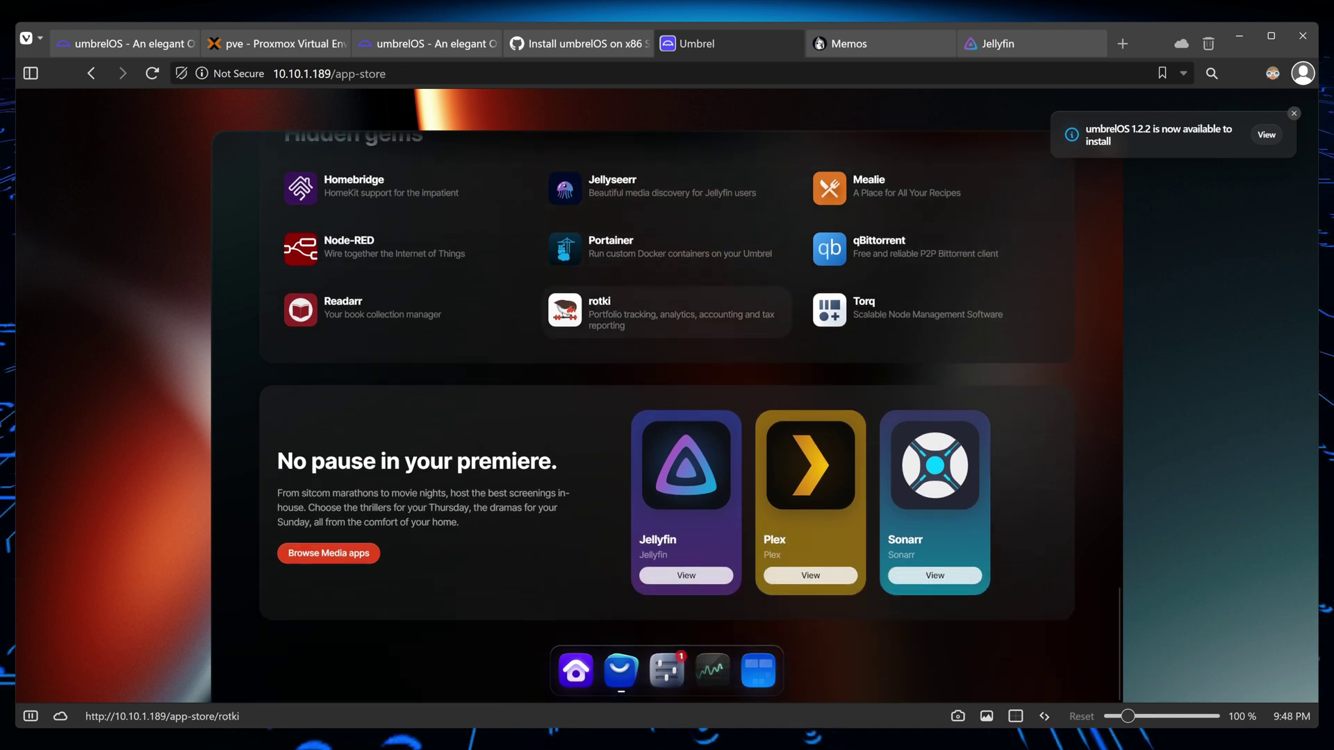
scroll(667, 313, "up", 9)
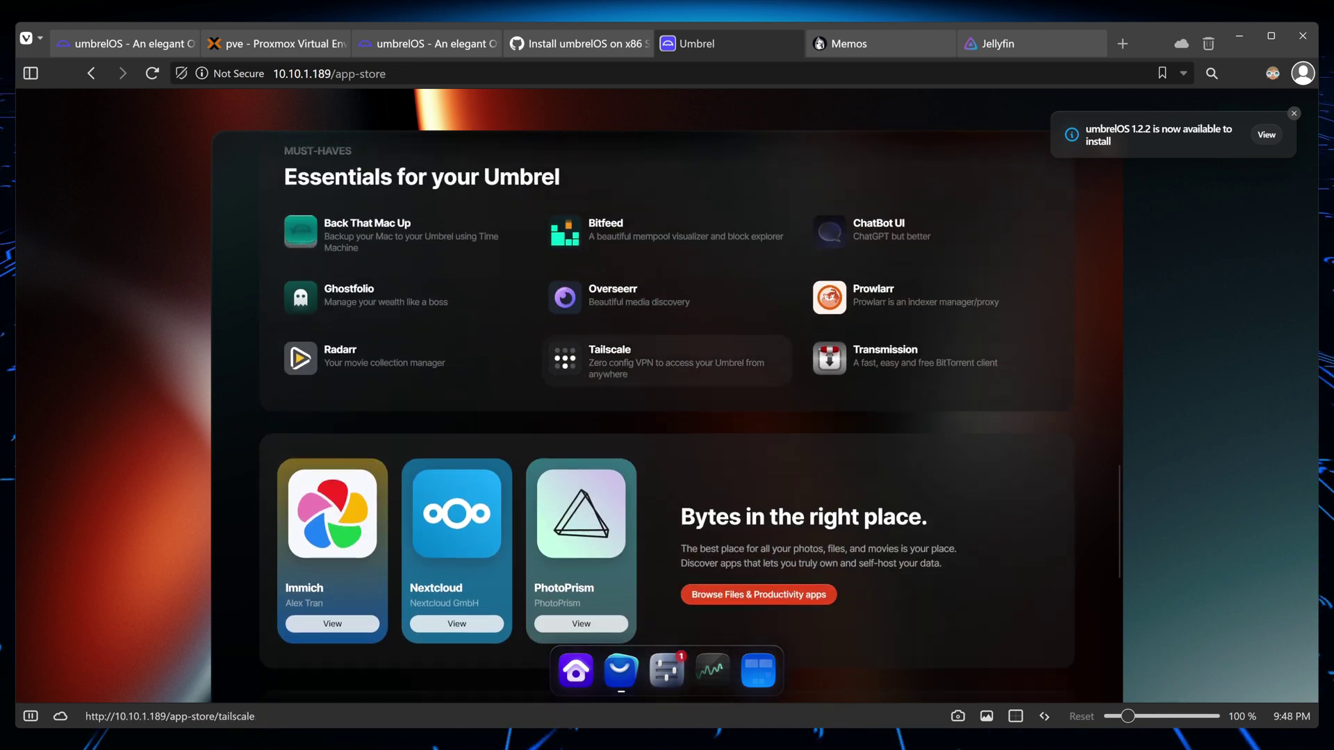
scroll(564, 357, "up", 11)
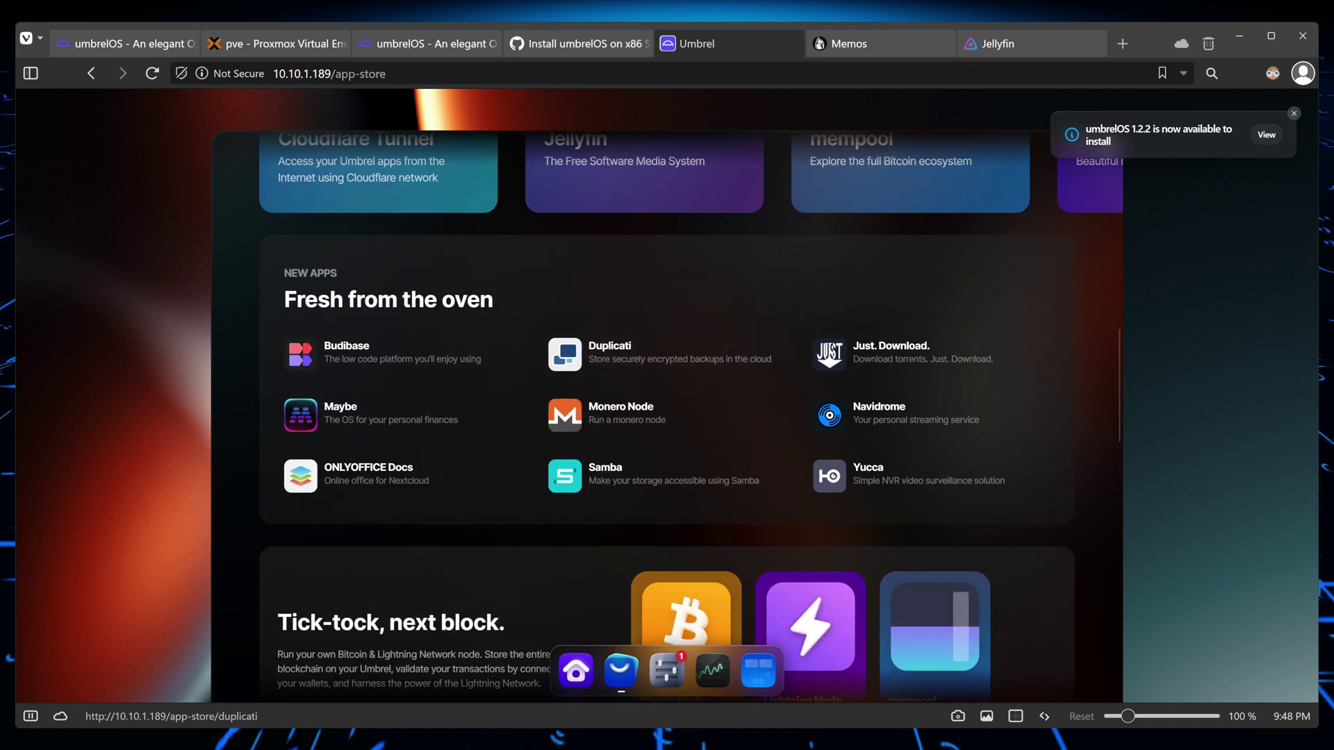
scroll(564, 358, "up", 5)
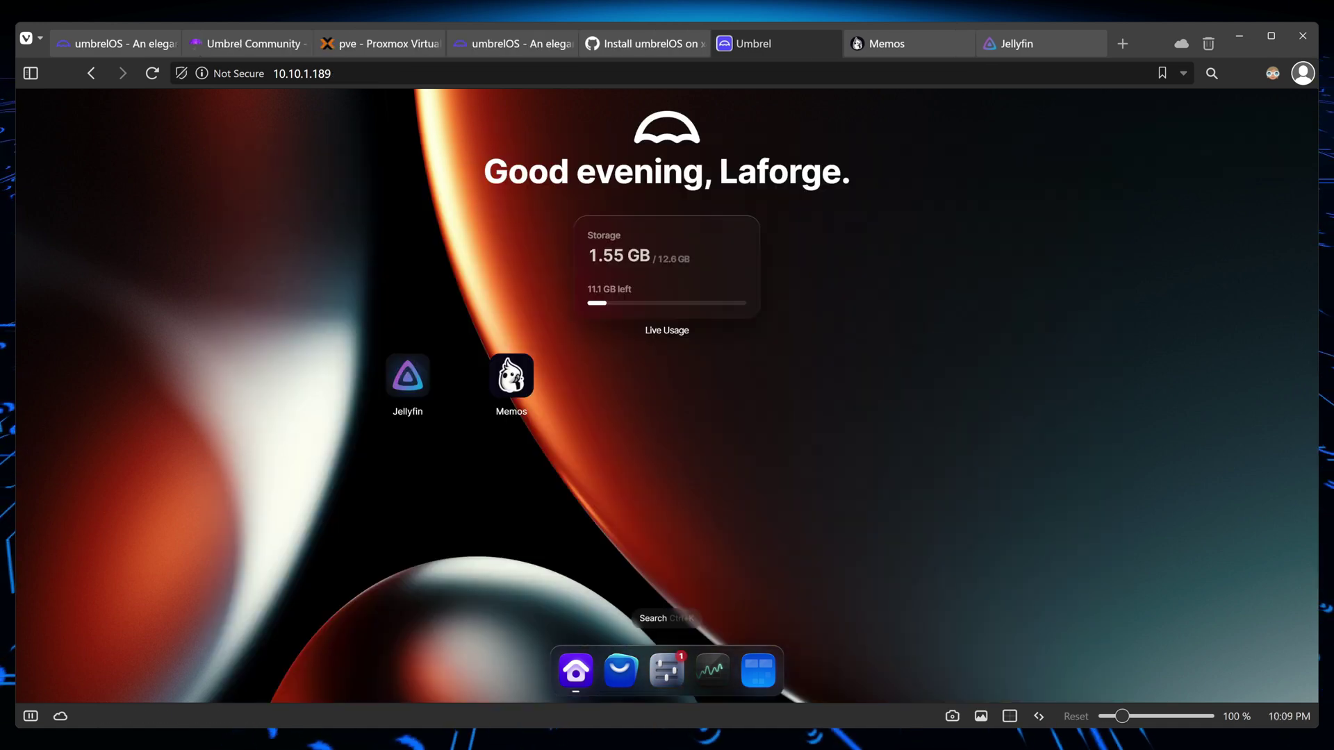